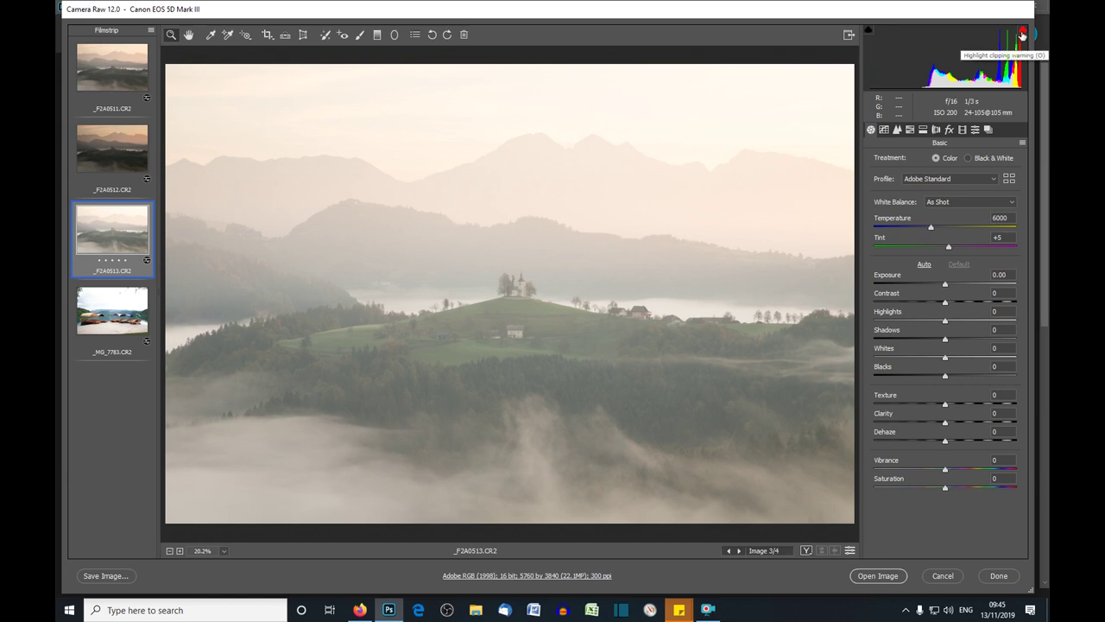
Check the church photo's sky for highlight clipping and preview lower exposure, then restore exposure to 0.00
left_click(1022, 33)
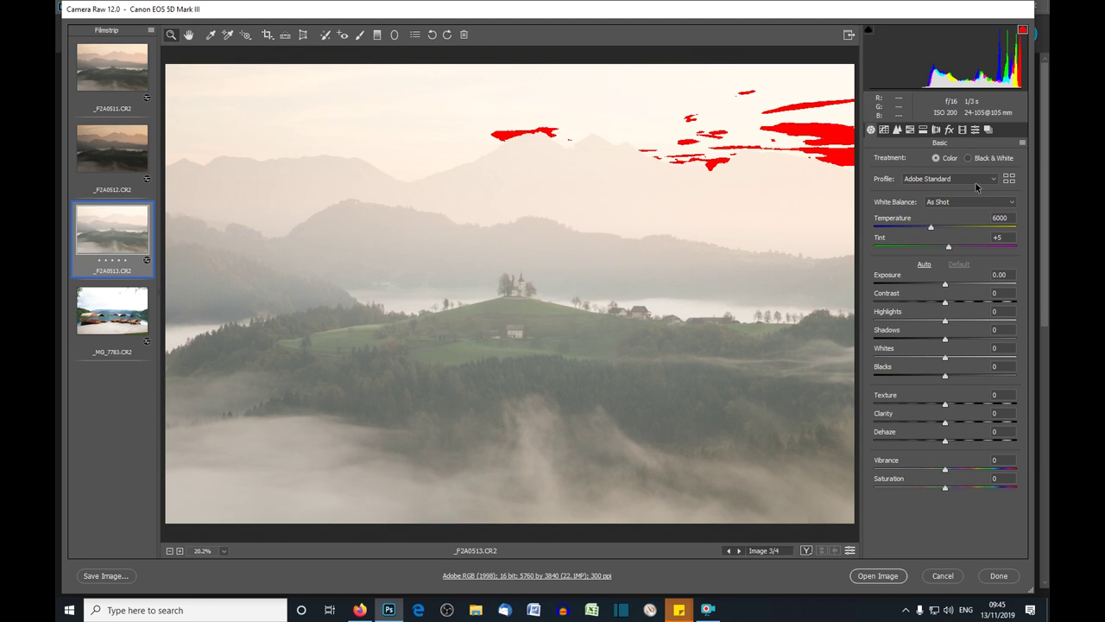
left_click(1023, 32)
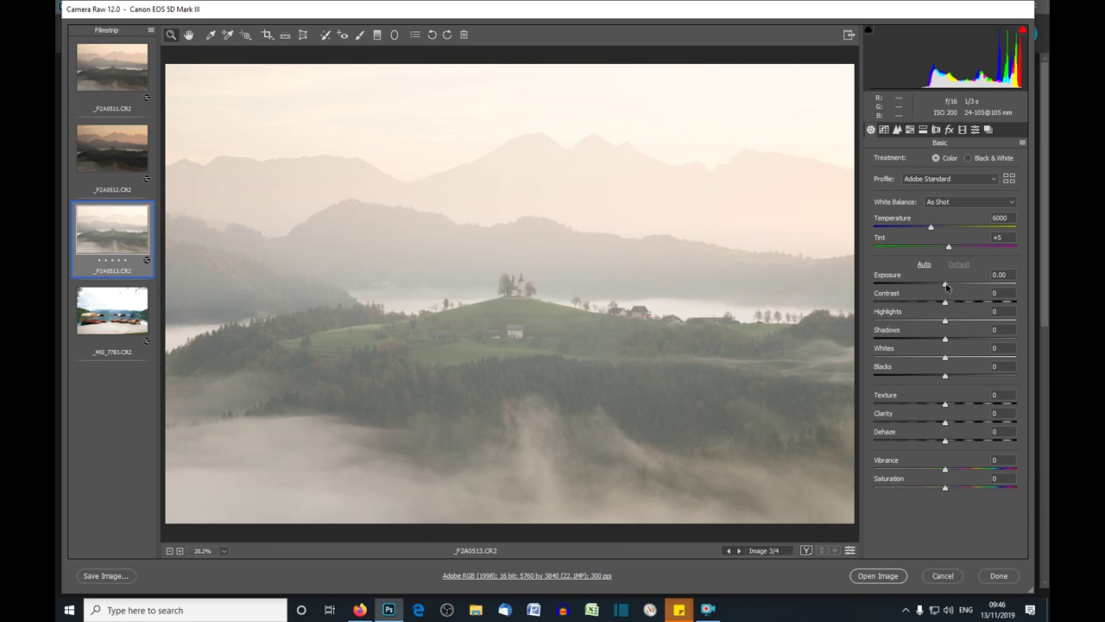
left_click_drag(945, 287, 923, 289)
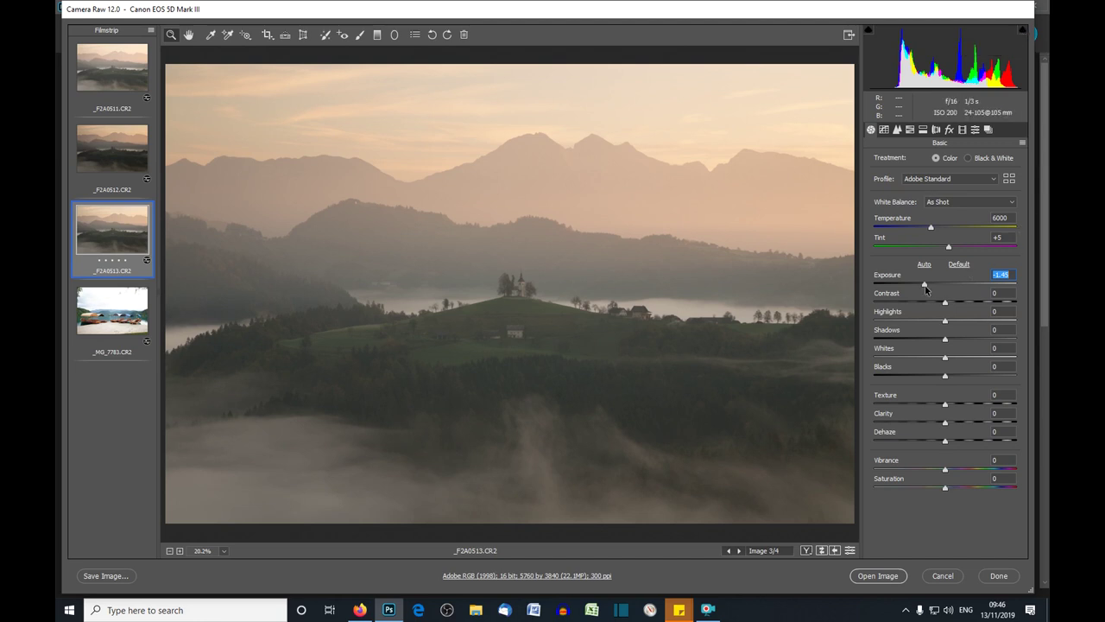
left_click_drag(927, 287, 948, 287)
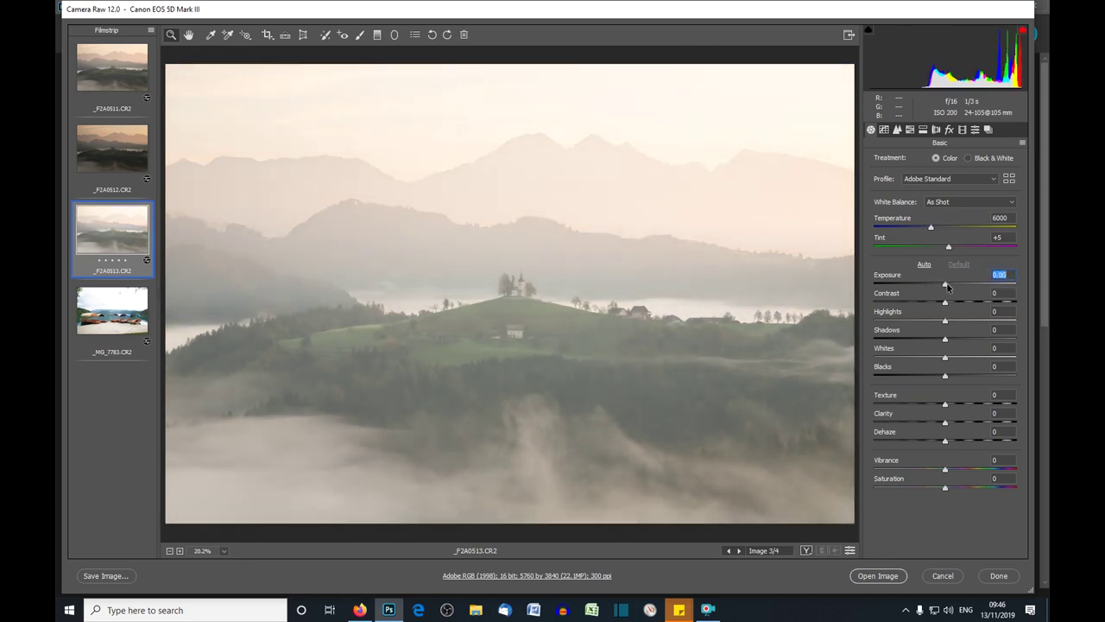
Load the boats photo _MG_7783.CR2 and check its sky for clipping, leaving the warning off
left_click(102, 322)
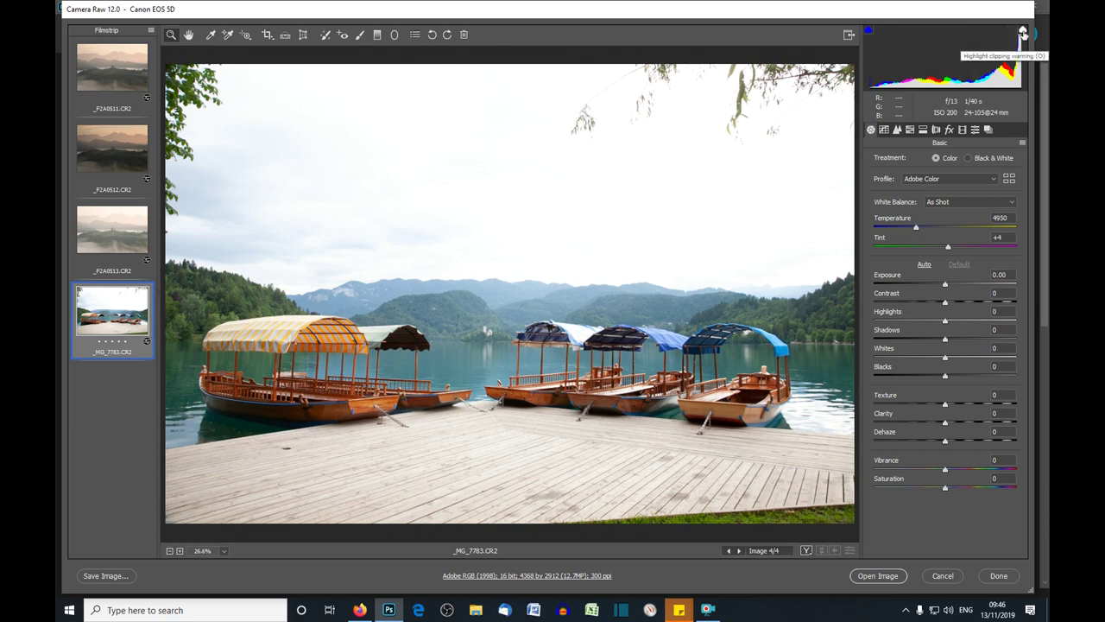
left_click(1023, 32)
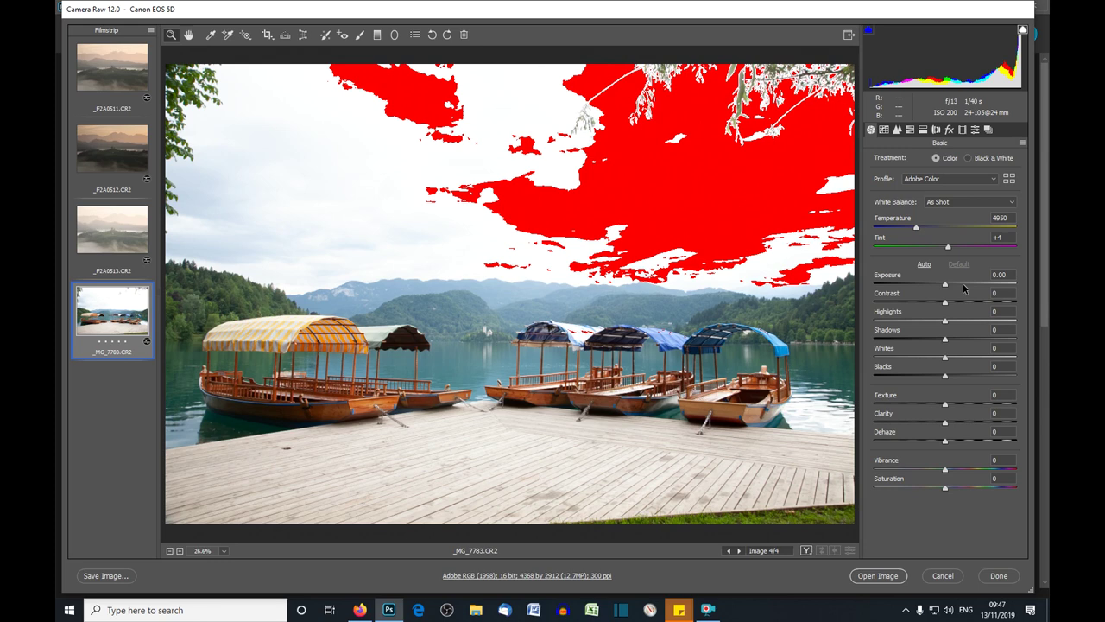
left_click(1023, 33)
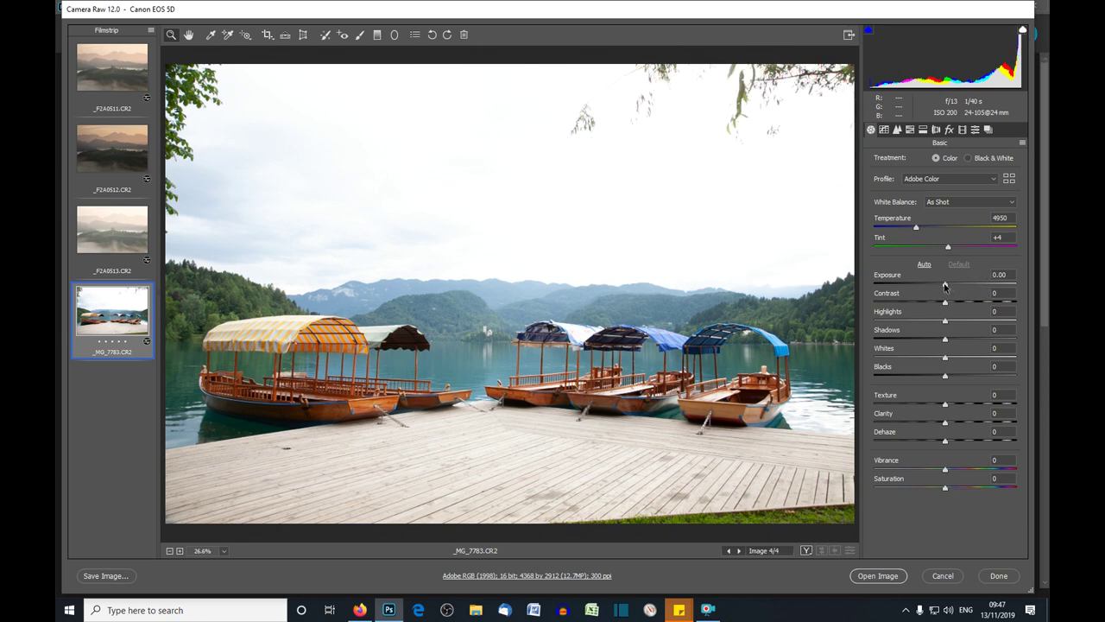
Drag the boats photo's Exposure down to -3.00 to recover the cloudy sky
left_click_drag(945, 285, 901, 291)
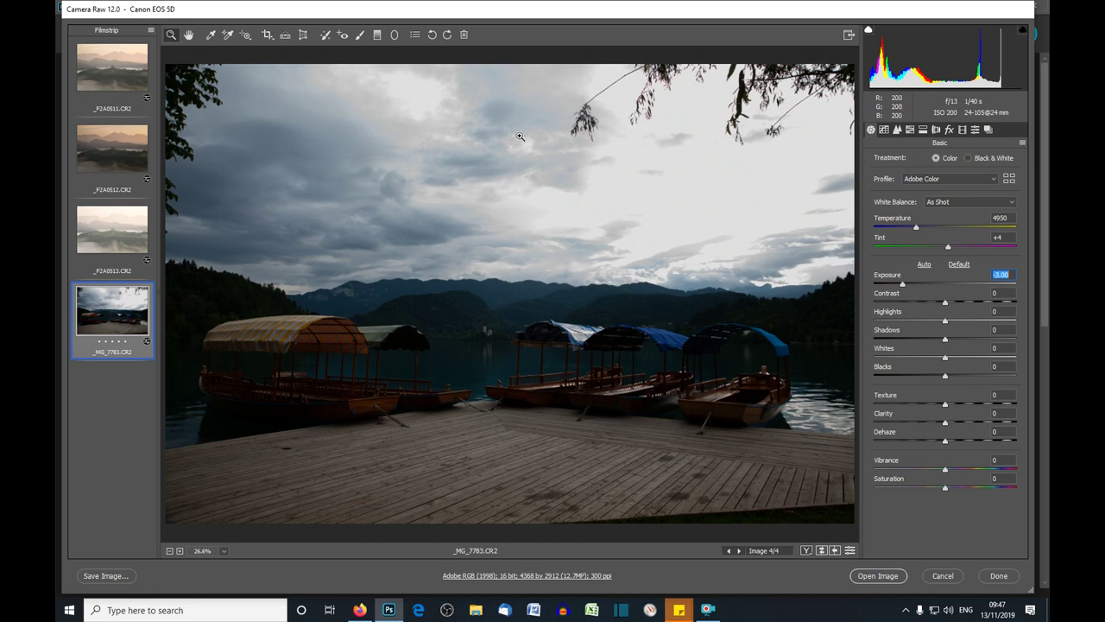
left_click(403, 86)
left_click(477, 86)
left_click(504, 87)
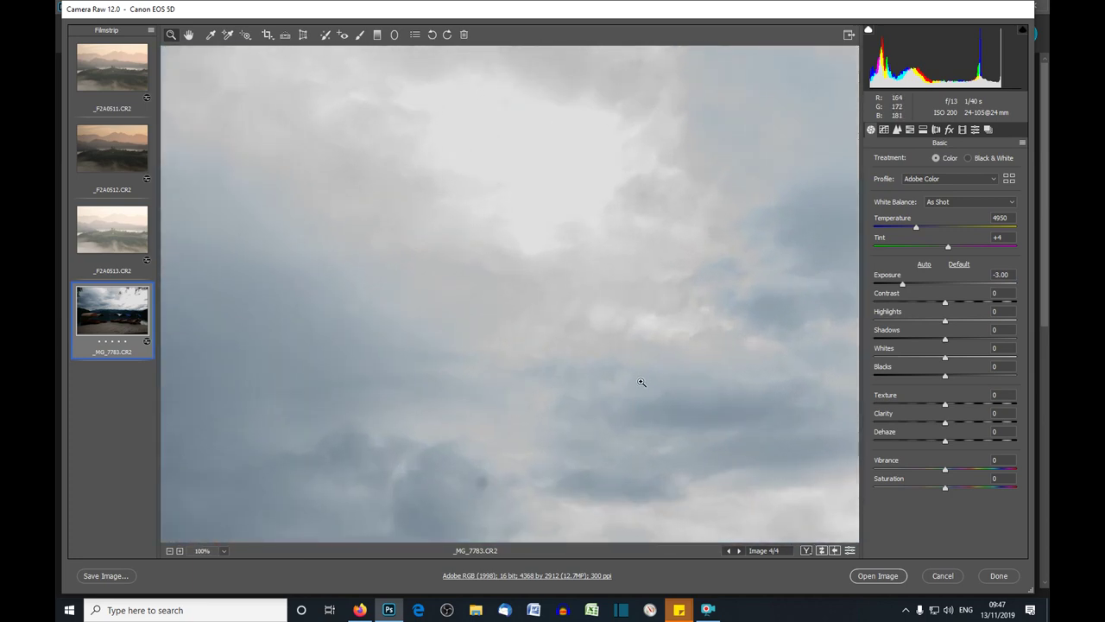
left_click(191, 38)
left_click_drag(752, 286, 358, 168)
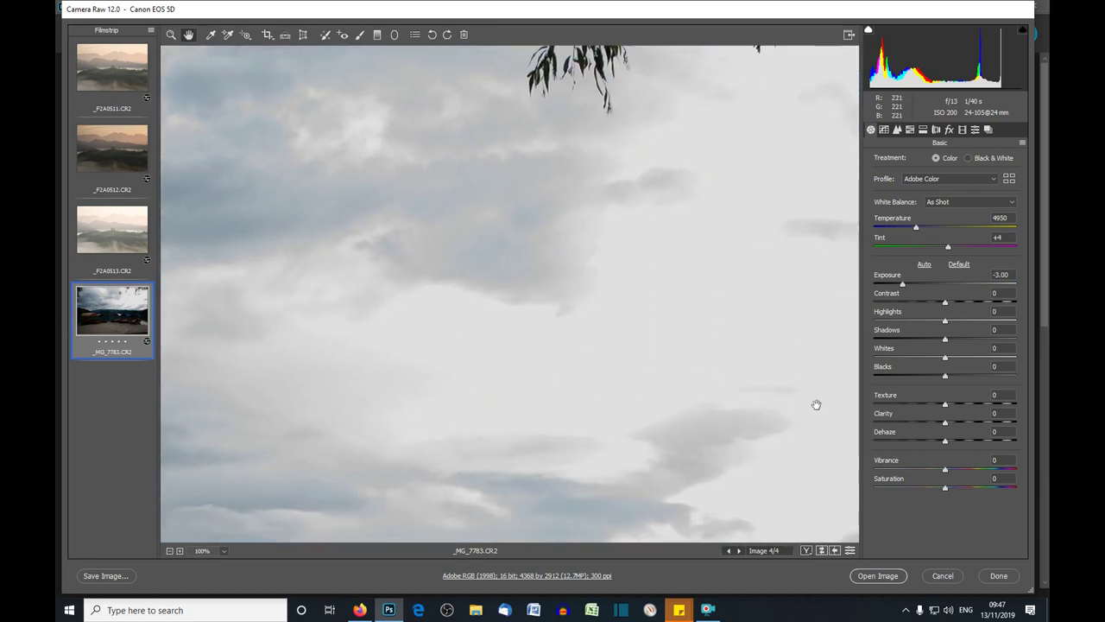
left_click_drag(816, 404, 515, 230)
left_click_drag(560, 353, 489, 264)
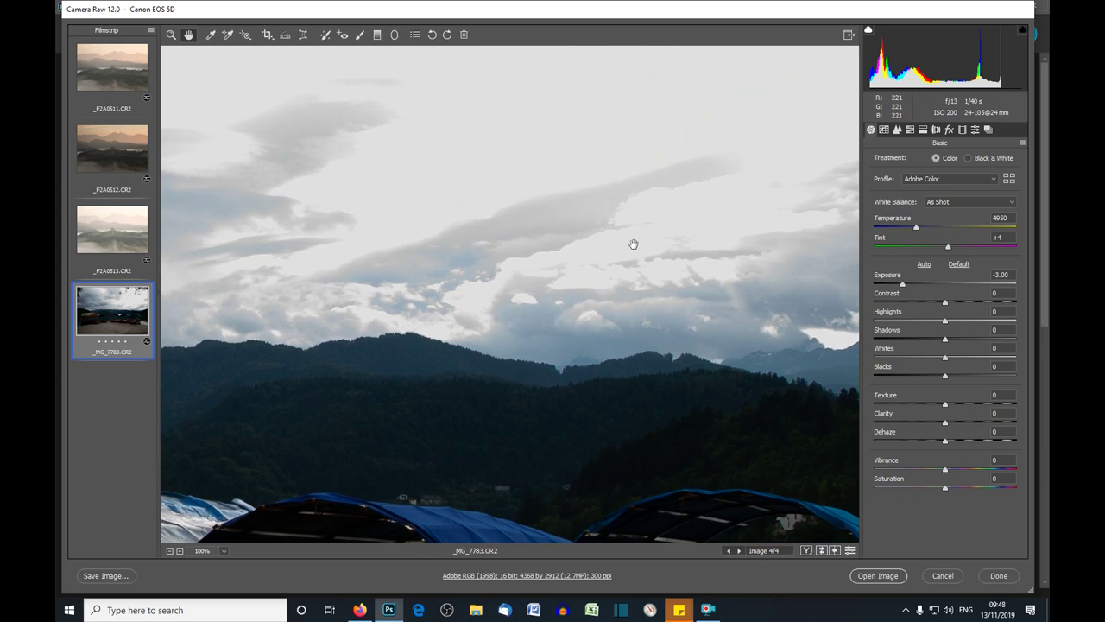
right_click(543, 239)
left_click(592, 312)
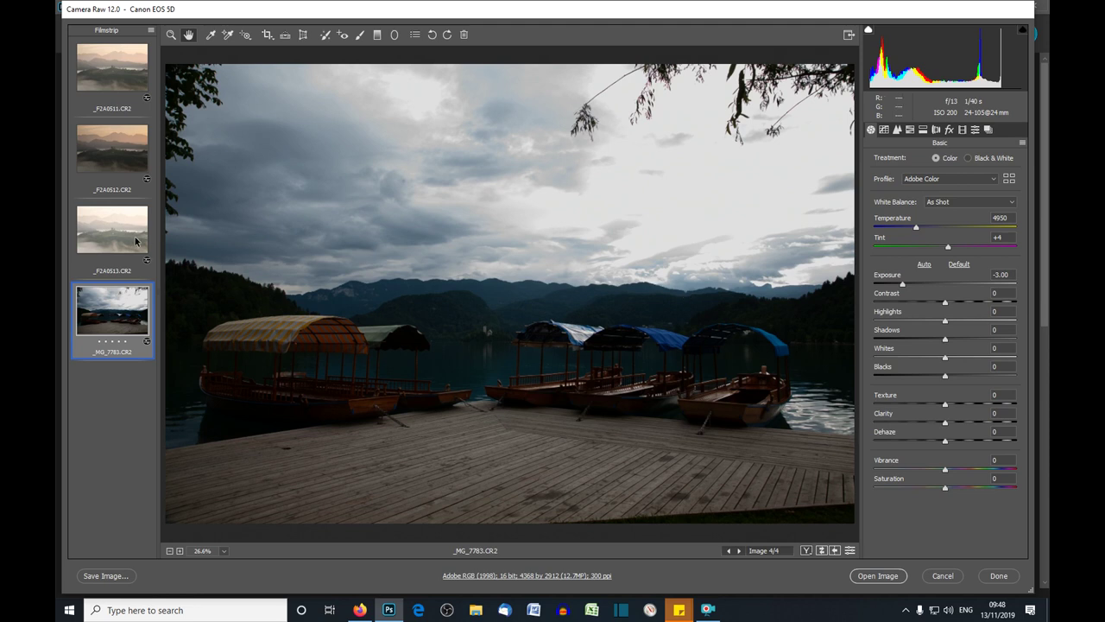
Select the _F2A0513.CR2 thumbnail in the Filmstrip to reload the misty church shot
left_click(112, 229)
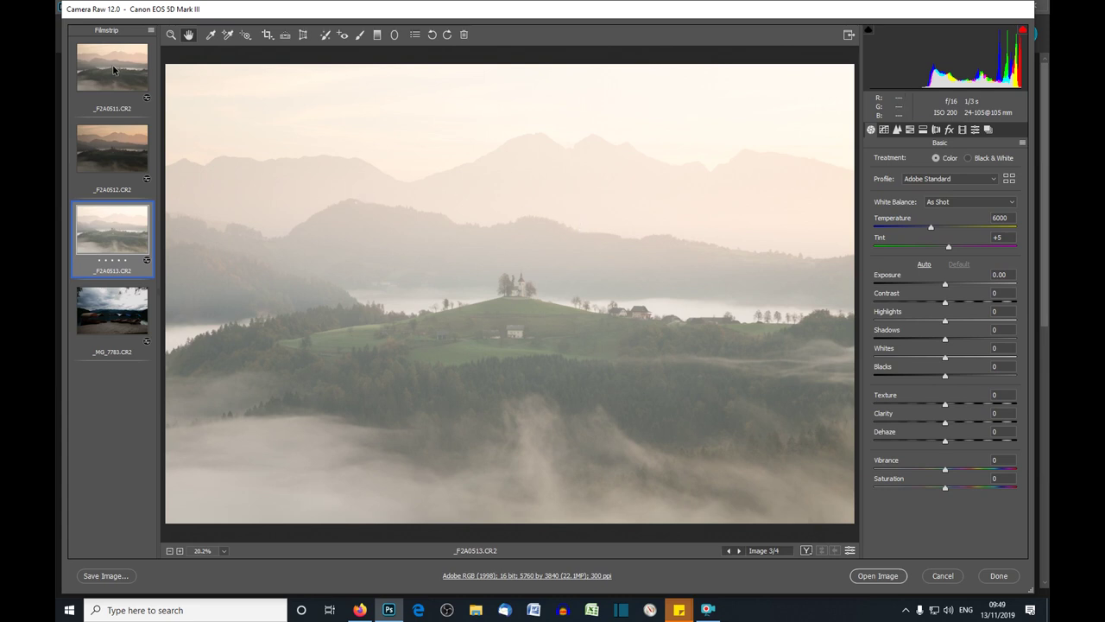
left_click(113, 71)
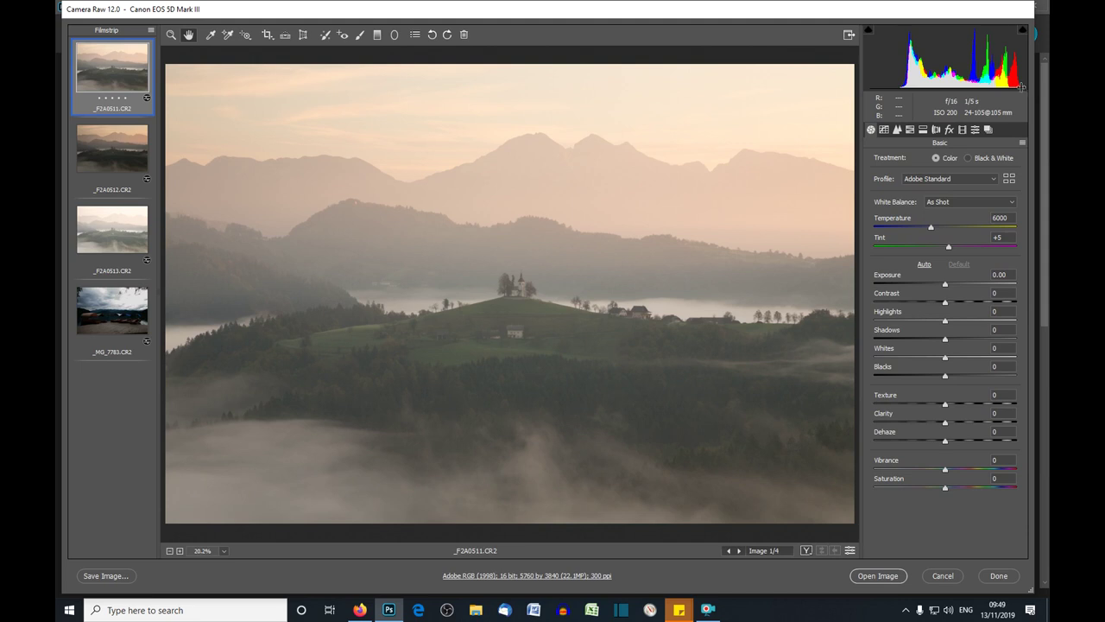
left_click(130, 152)
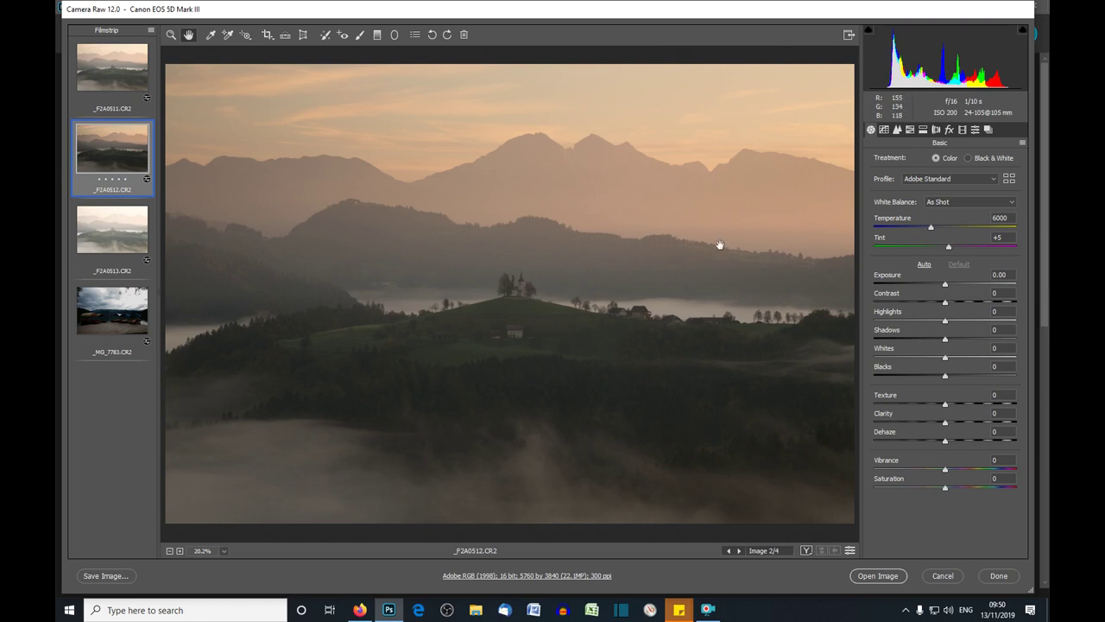
left_click(109, 232)
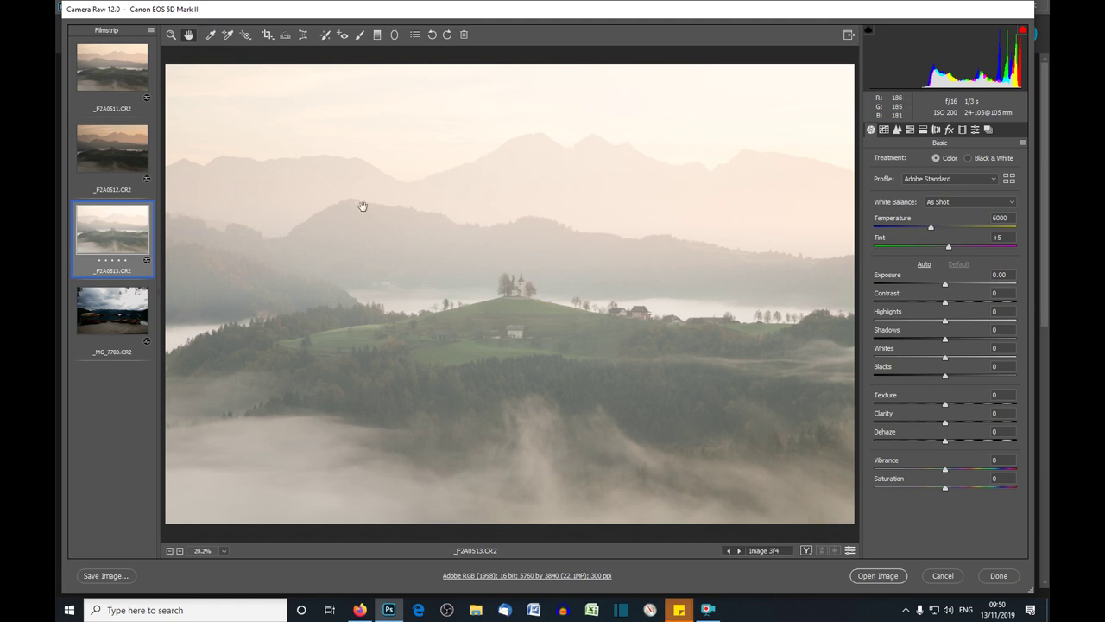
left_click(106, 81)
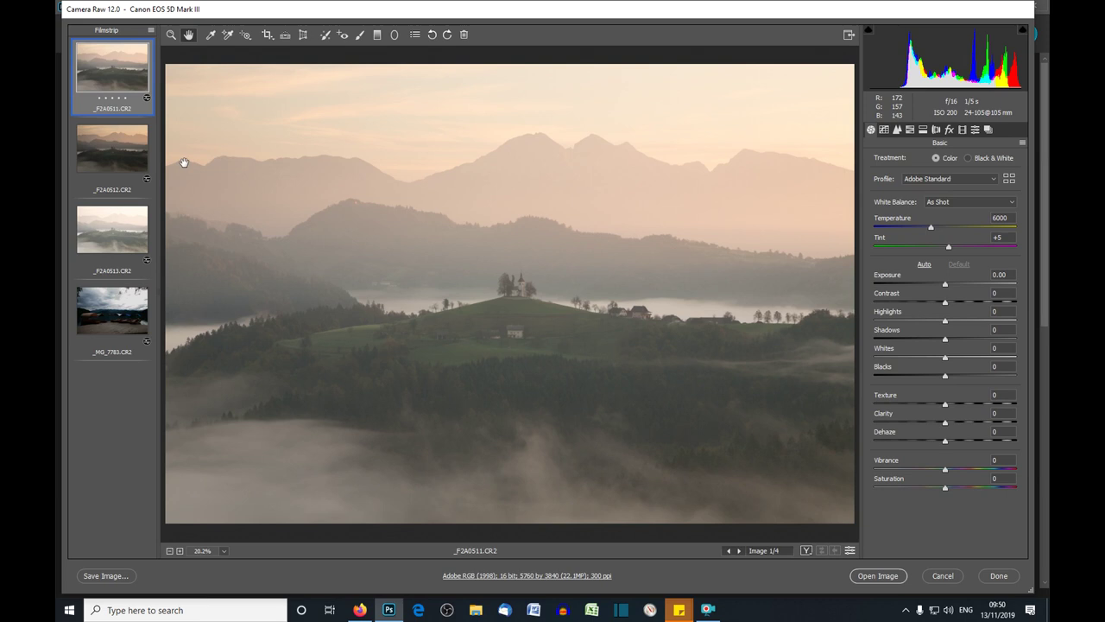
left_click(124, 229)
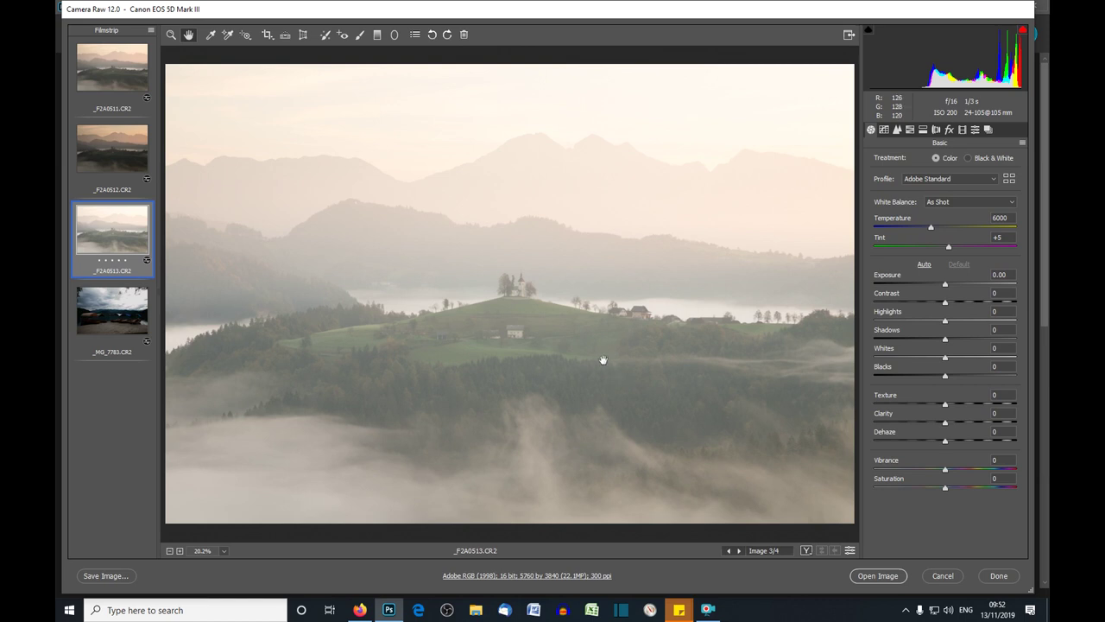
Load the second Filmstrip thumbnail, _F2A0512.CR2, to compare the darker orange-skied frame
left_click(107, 151)
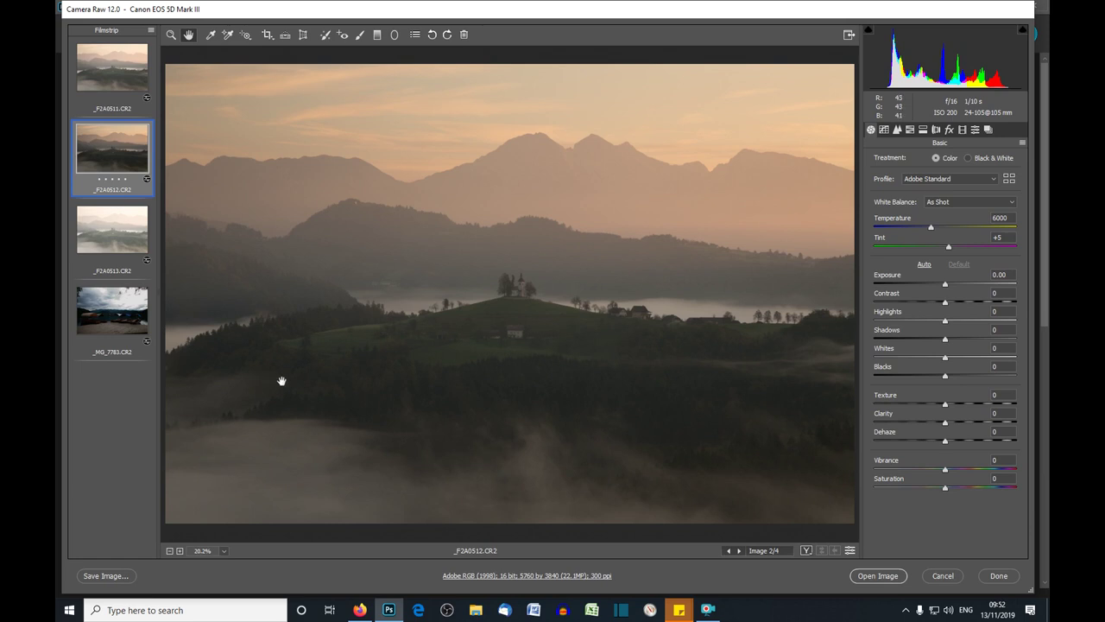
Reload the third Filmstrip thumbnail, _F2A0513.CR2, to resume editing the misty frame
left_click(108, 232)
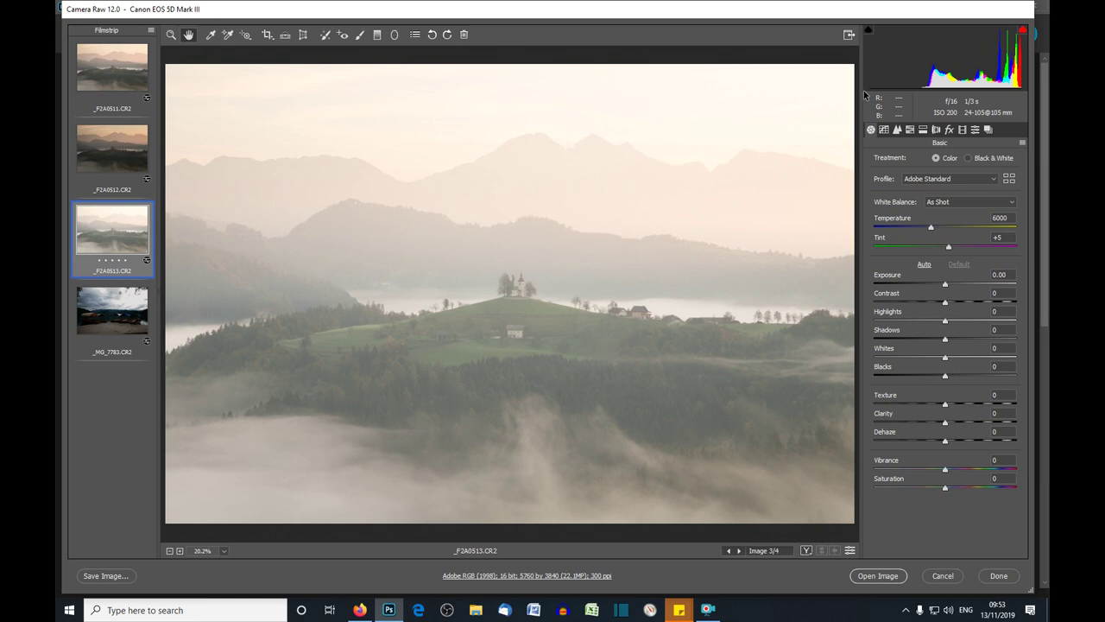
Pull the Blacks slider of _F2A0513.CR2 down to about -59 to deepen the shadows
left_click(946, 378)
left_click_drag(945, 377, 917, 374)
left_click_drag(917, 375, 902, 373)
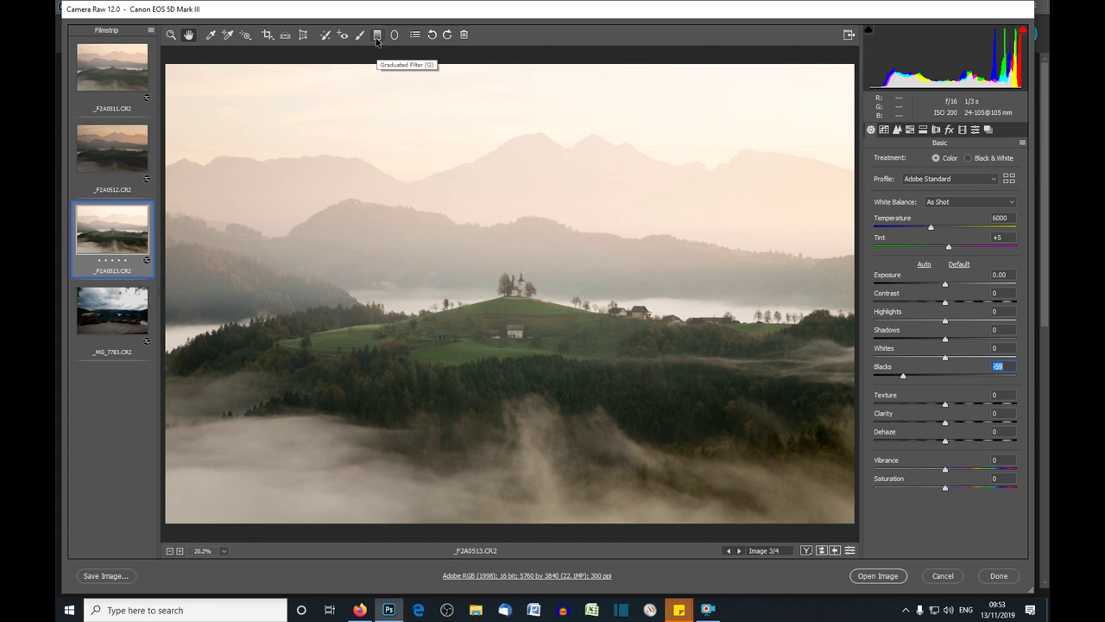
Lay a graduated filter from above the distant hills down to the forest below the church
left_click(376, 41)
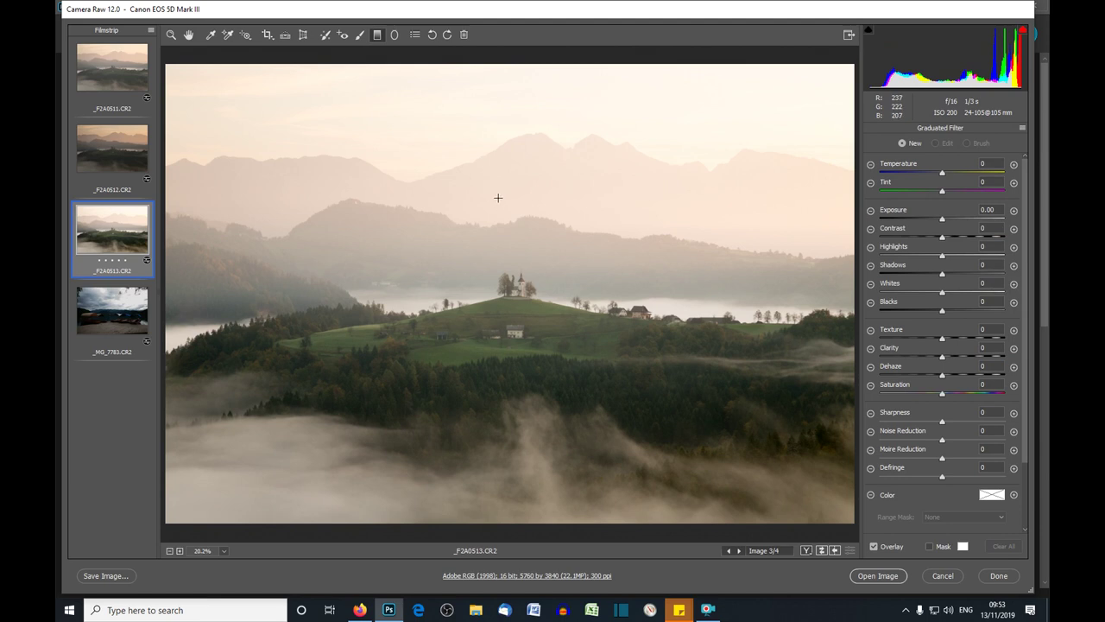
left_click_drag(504, 202, 505, 371)
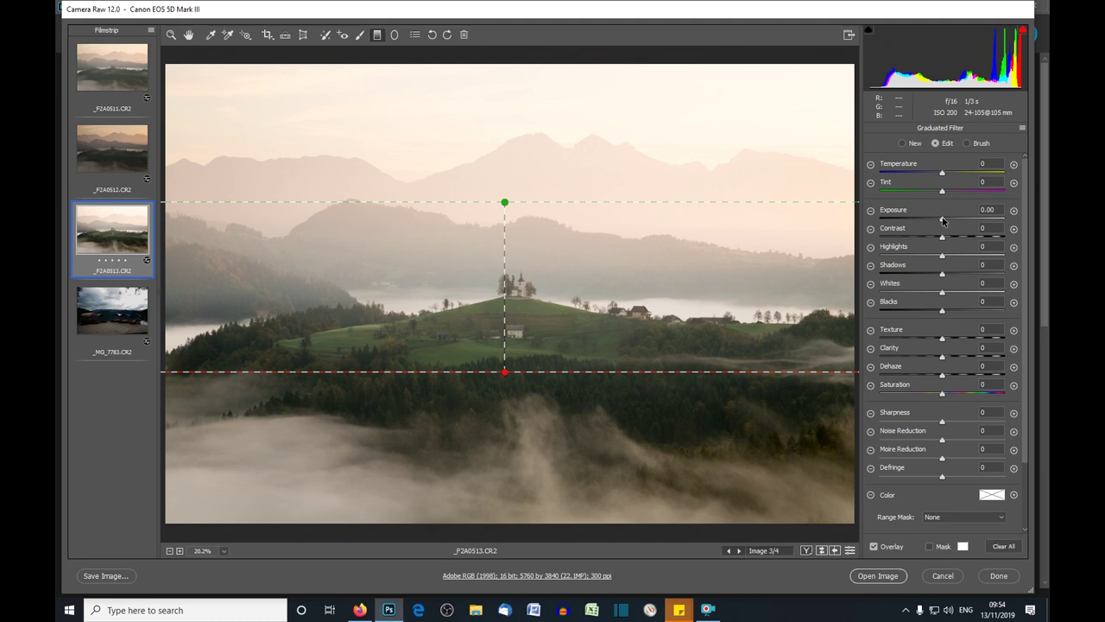
Set the graduated filter to Exposure -1.25, Highlights -68, Contrast +5 and Dehaze +10
left_click_drag(942, 220, 926, 220)
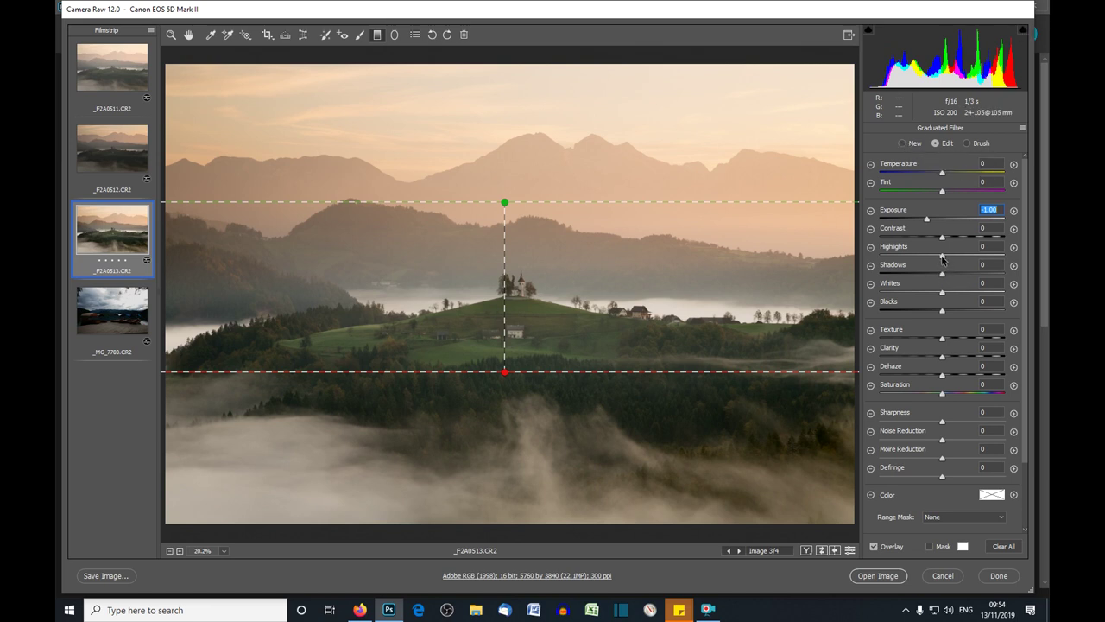
left_click_drag(943, 257, 901, 257)
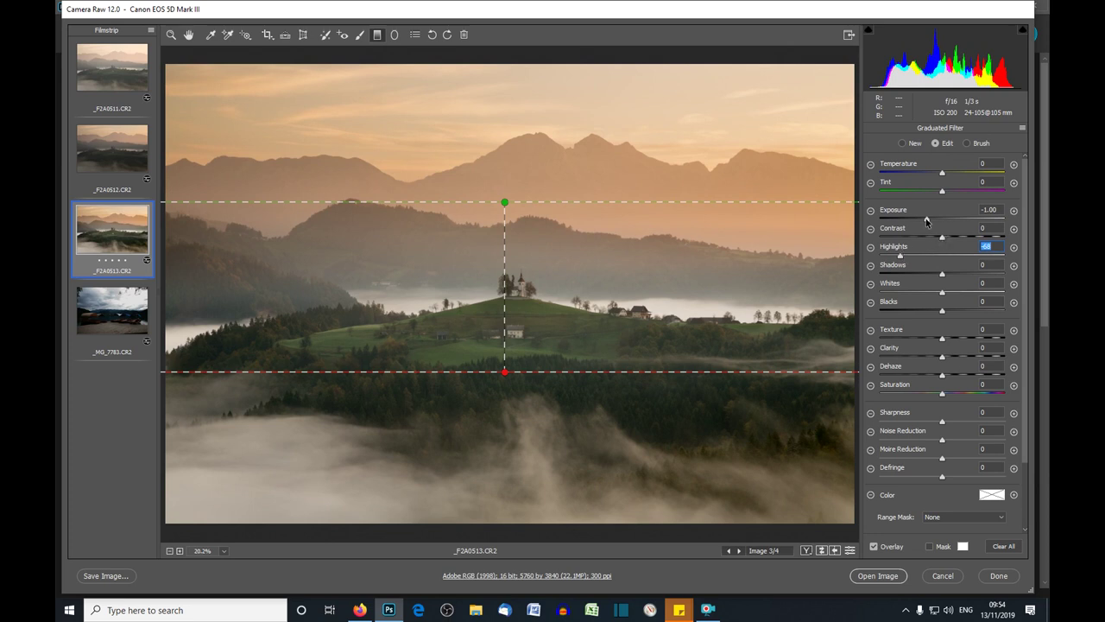
left_click_drag(925, 222, 921, 221)
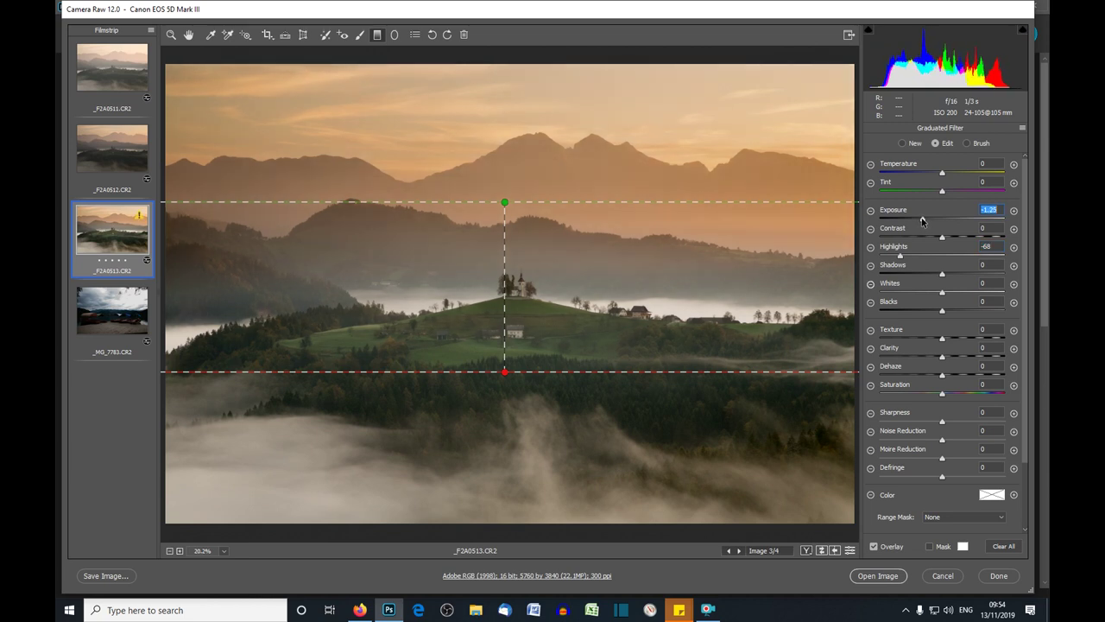
left_click_drag(921, 221, 922, 221)
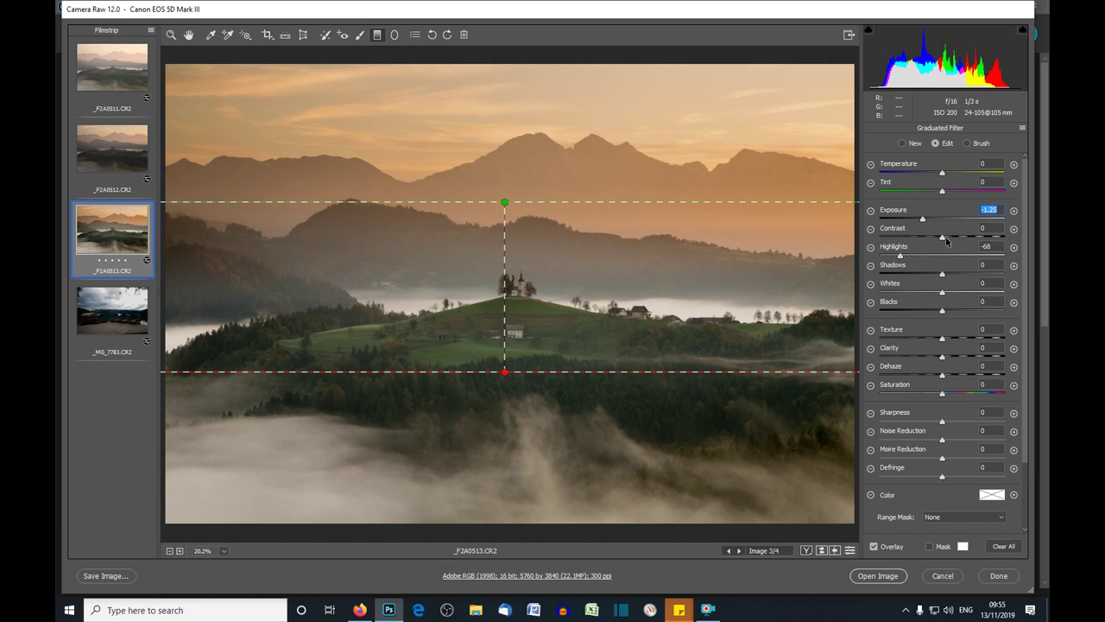
left_click_drag(945, 242, 947, 242)
left_click_drag(943, 377, 951, 380)
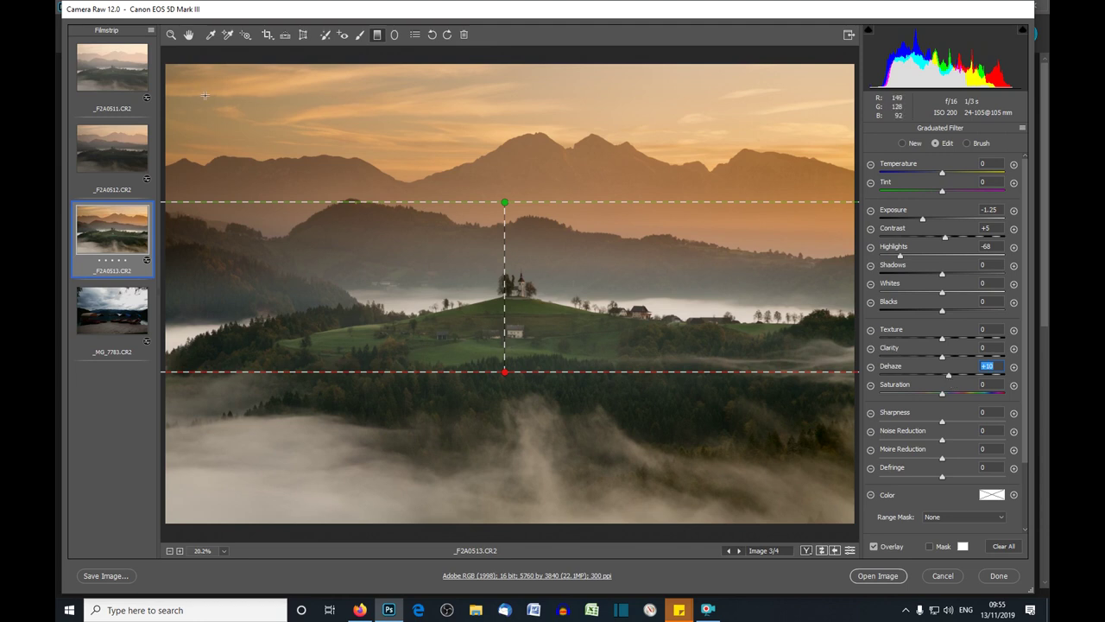
Back in Basic, compare Adobe Color and Adobe Vivid profiles, settling on Adobe Vivid
left_click(189, 37)
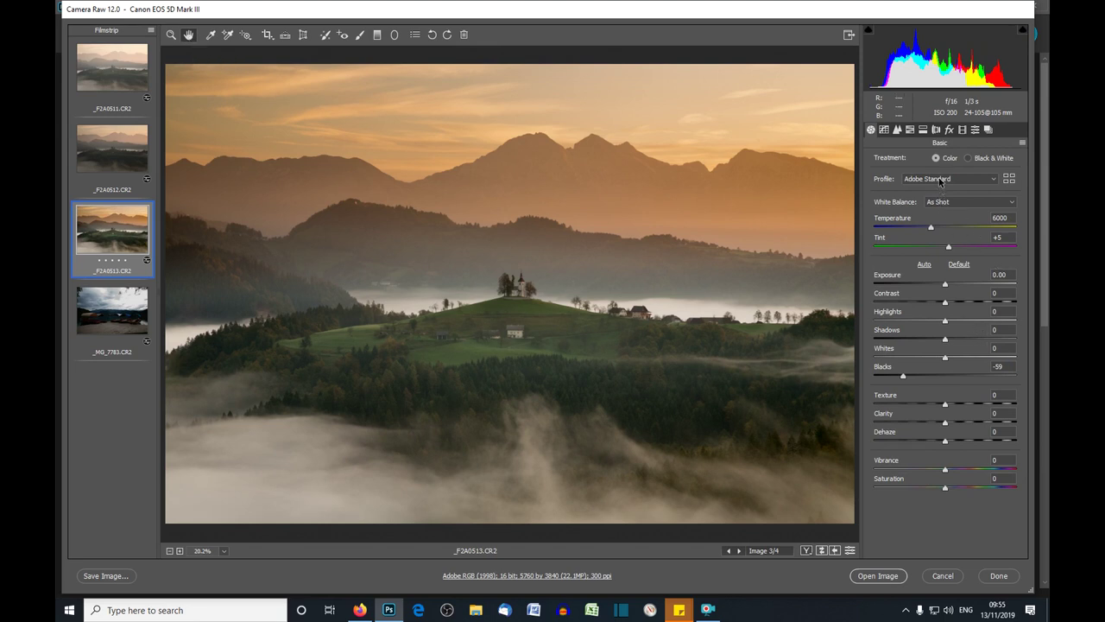
left_click(979, 180)
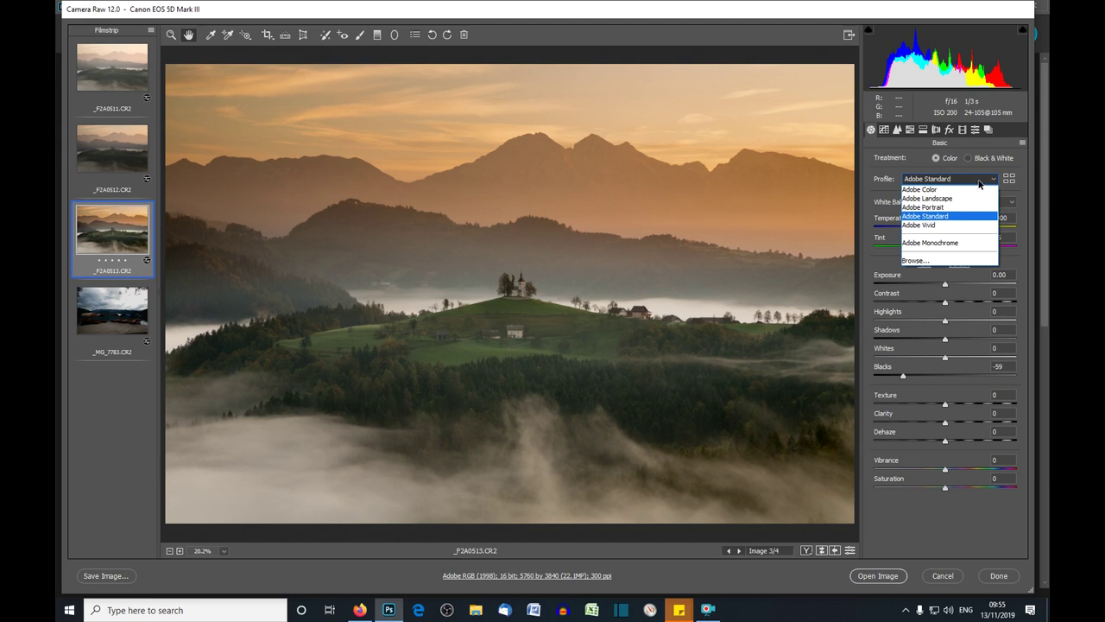
left_click(950, 225)
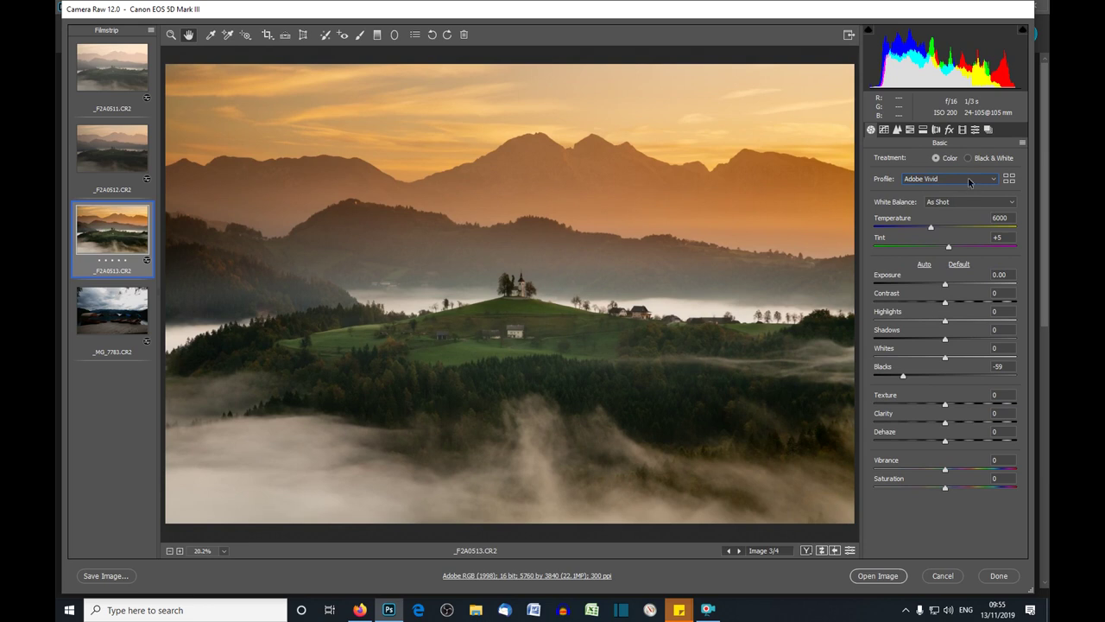
left_click(968, 178)
left_click(964, 195)
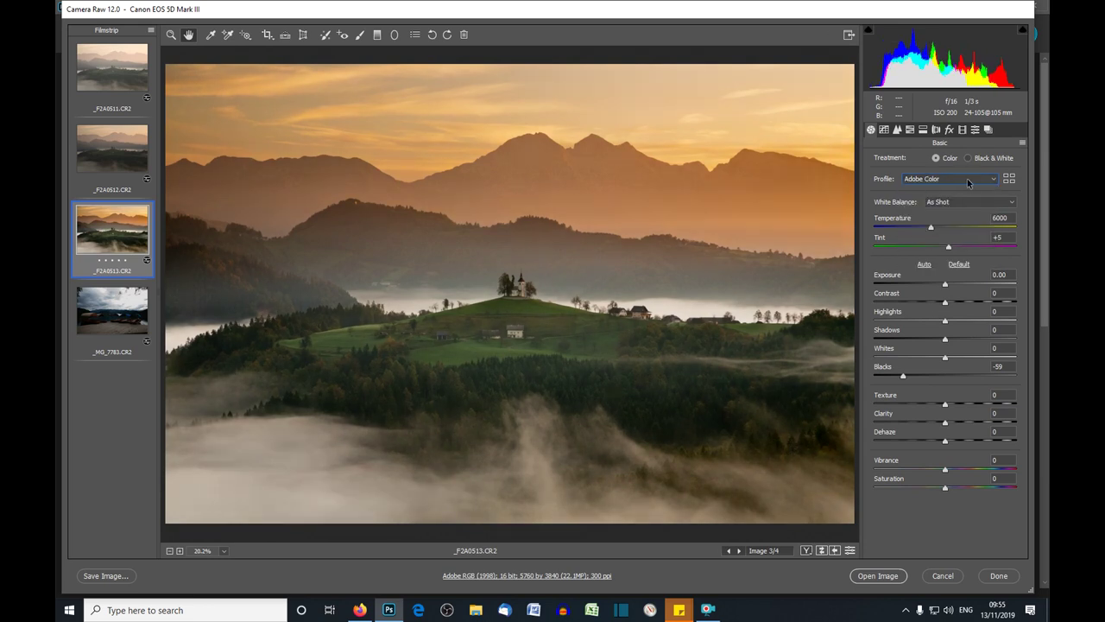
left_click(966, 178)
left_click(939, 224)
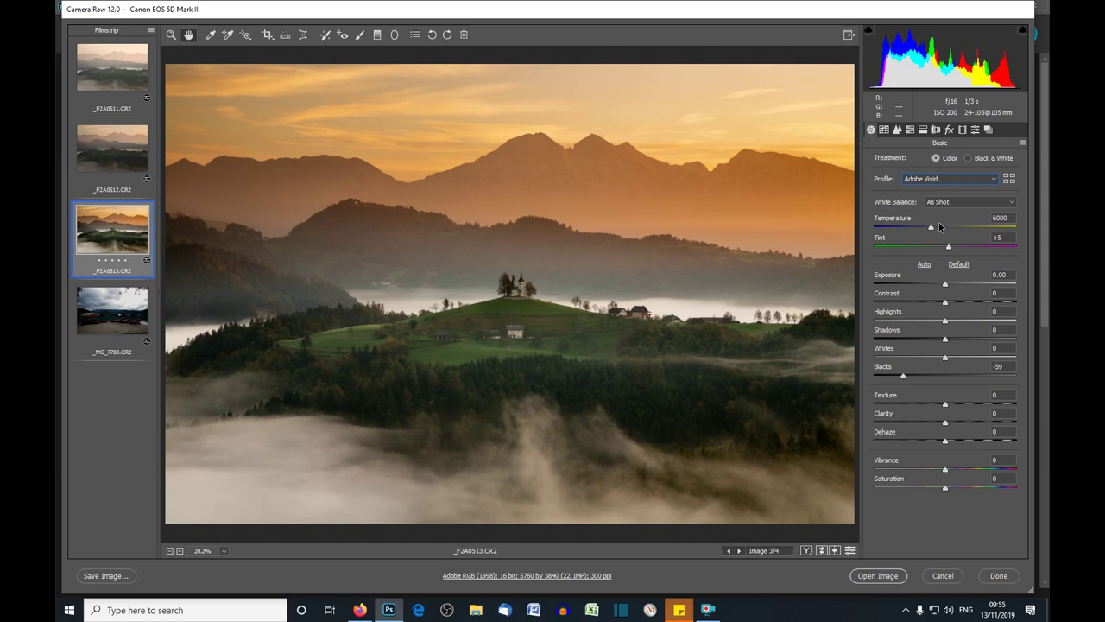
left_click(823, 551)
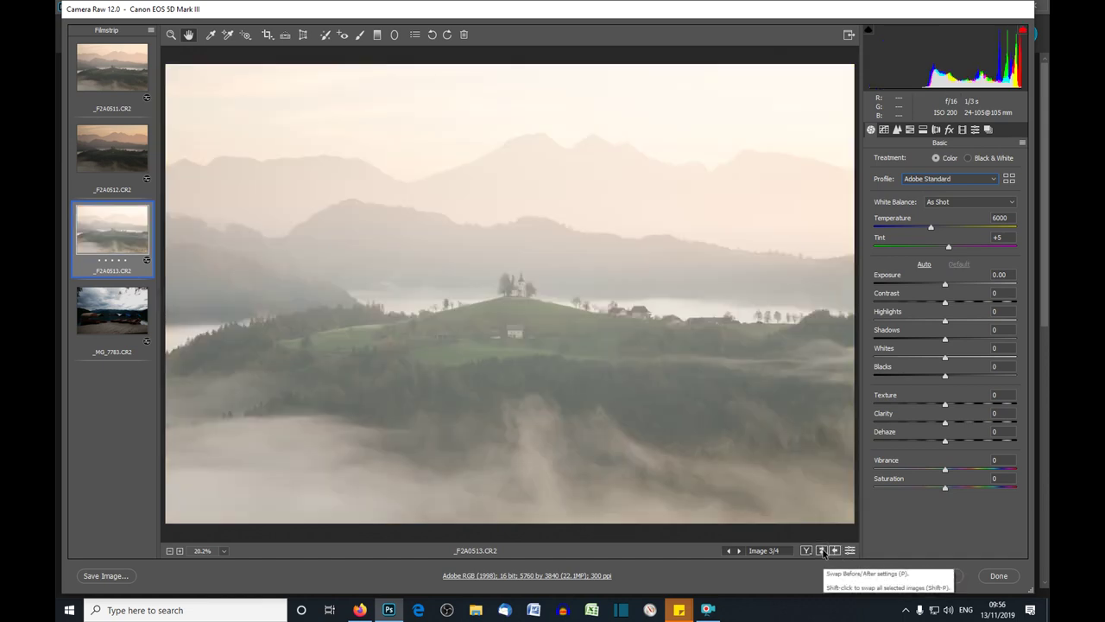
left_click(823, 551)
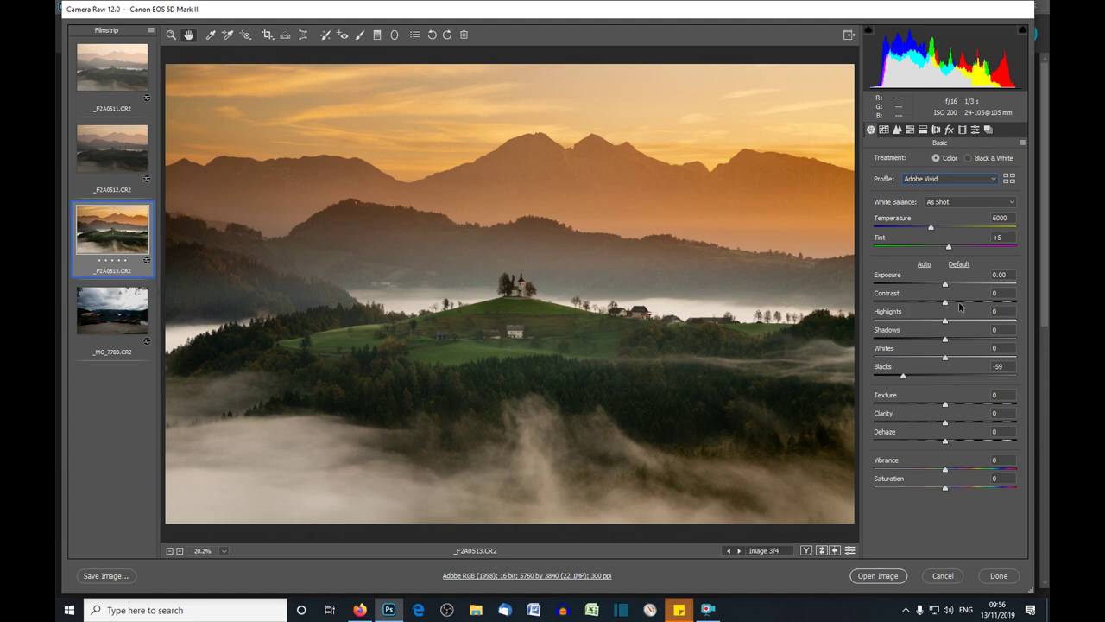
Set the Basic panel's Contrast to +5, Highlights -10, Vibrance +10 and Dehaze +3
left_click_drag(950, 304, 951, 304)
left_click(945, 323)
mouse_move(944, 323)
left_mouse_down()
mouse_move(920, 322)
mouse_move(937, 321)
left_mouse_up()
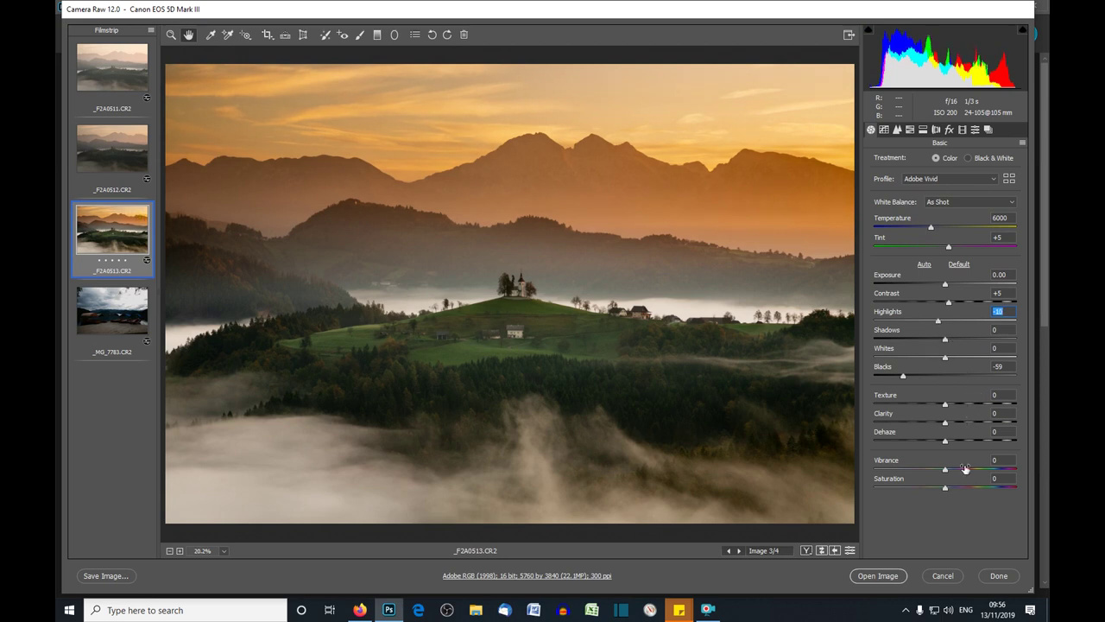
left_click_drag(949, 469, 953, 473)
left_click_drag(947, 441, 950, 443)
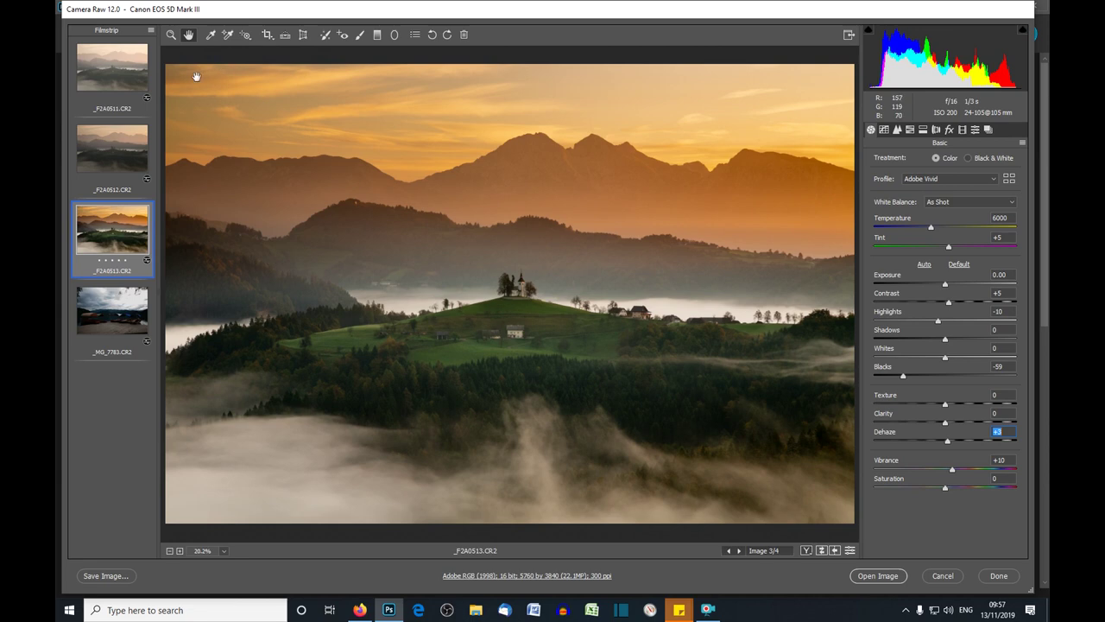
Zoom the preview to 100% on the church
left_click(171, 34)
right_click(523, 285)
left_click(554, 271)
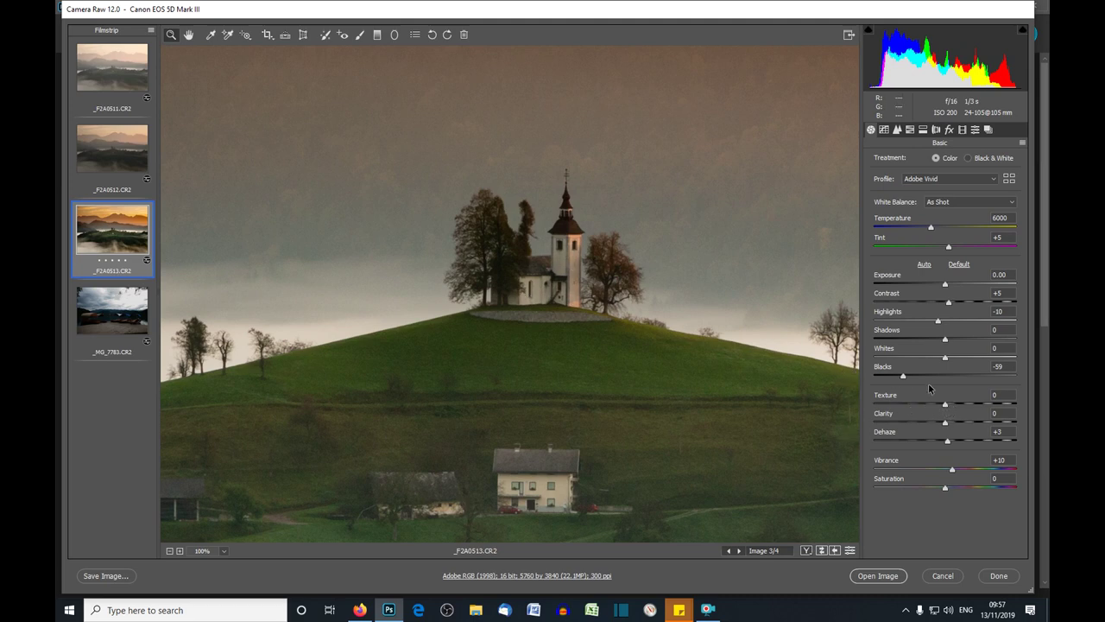
Set Texture to +15 and change the zoom level to check the detail
left_click_drag(949, 405, 956, 408)
mouse_move(956, 407)
left_mouse_down()
mouse_move(944, 407)
mouse_move(957, 408)
left_mouse_up()
right_click(571, 266)
left_click(587, 243)
right_click(596, 262)
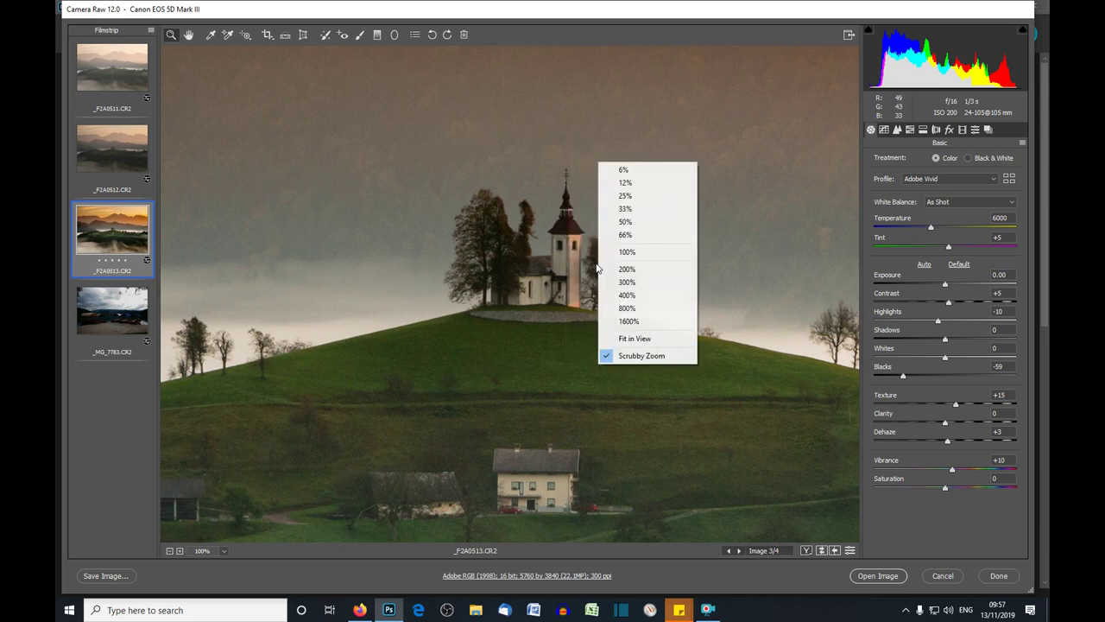
Fit the photo in view, compare before and after, then switch to _F2A0512.CR2
left_click(643, 339)
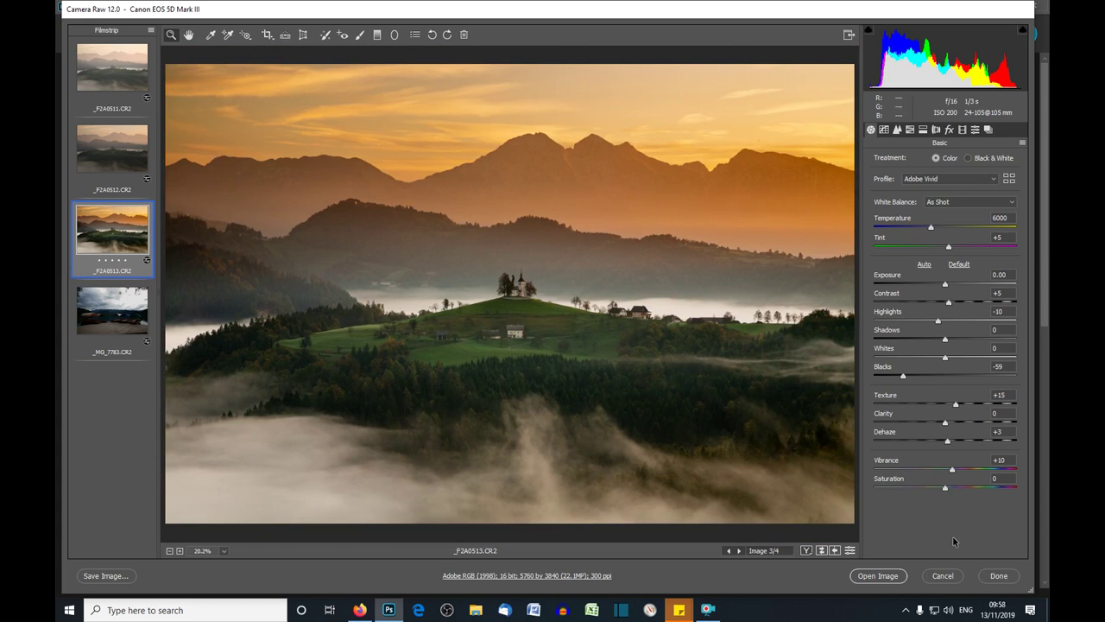
left_click(822, 551)
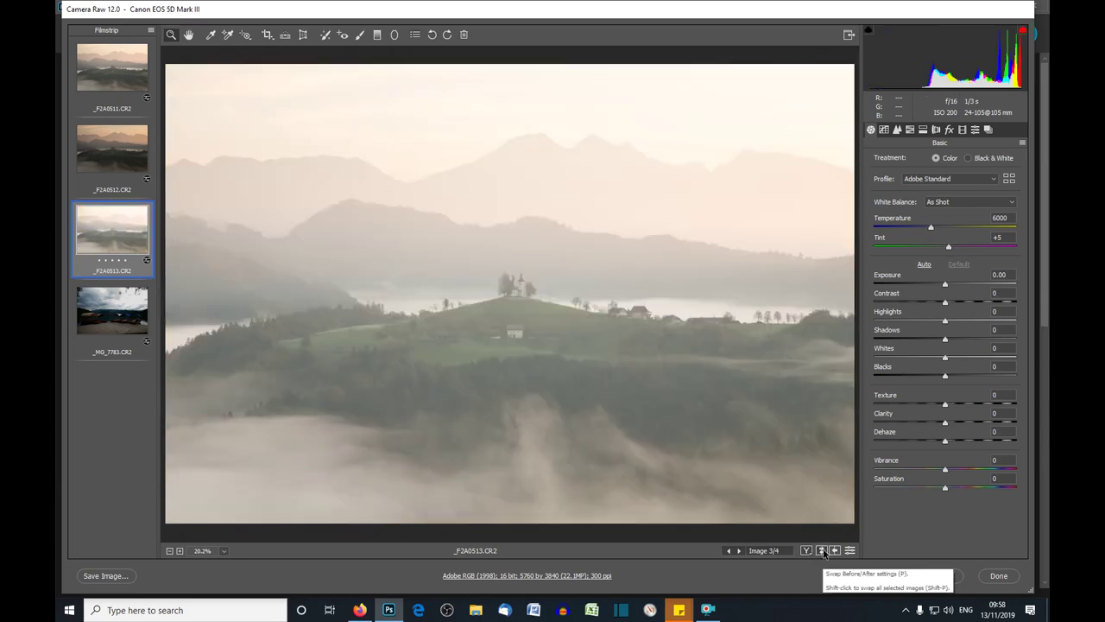
left_click(823, 551)
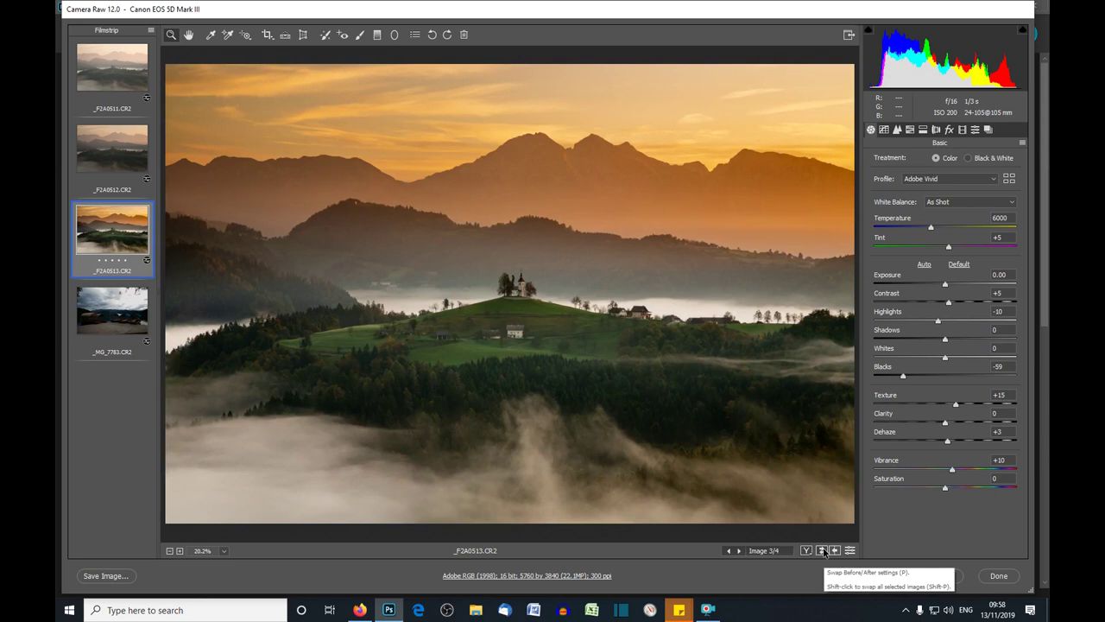
left_click(118, 161)
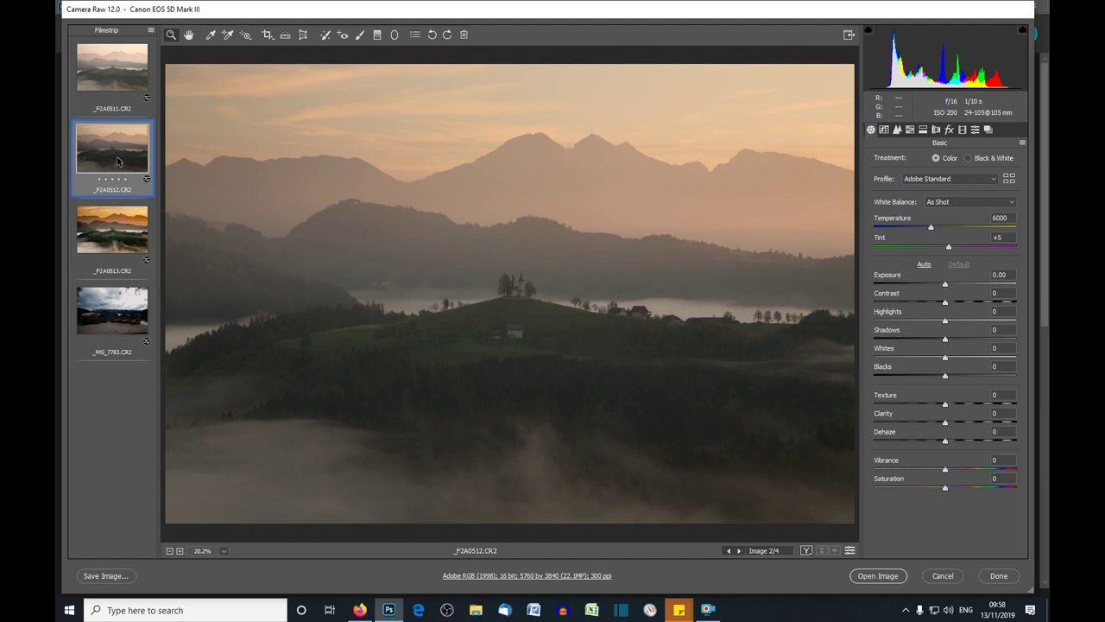
Load _F2A0513.CR2 from the Filmstrip to show its Adobe Vivid golden-sky edit
left_click(120, 231)
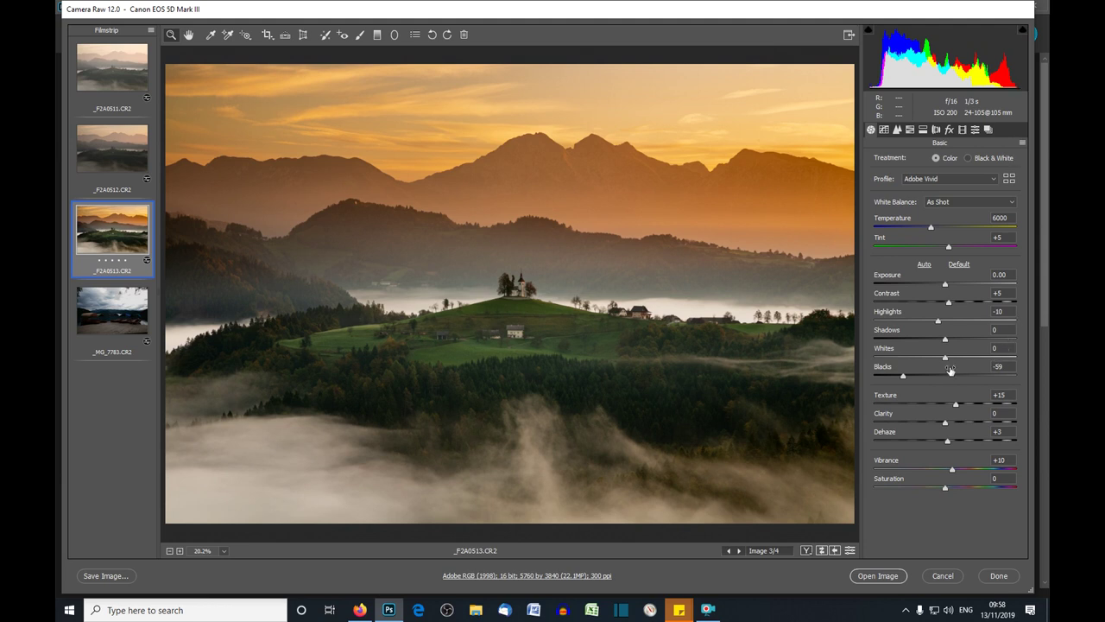
Raise Whites to +56 on _F2A0513.CR2 to brighten the mist and sky
left_click_drag(948, 362, 981, 365)
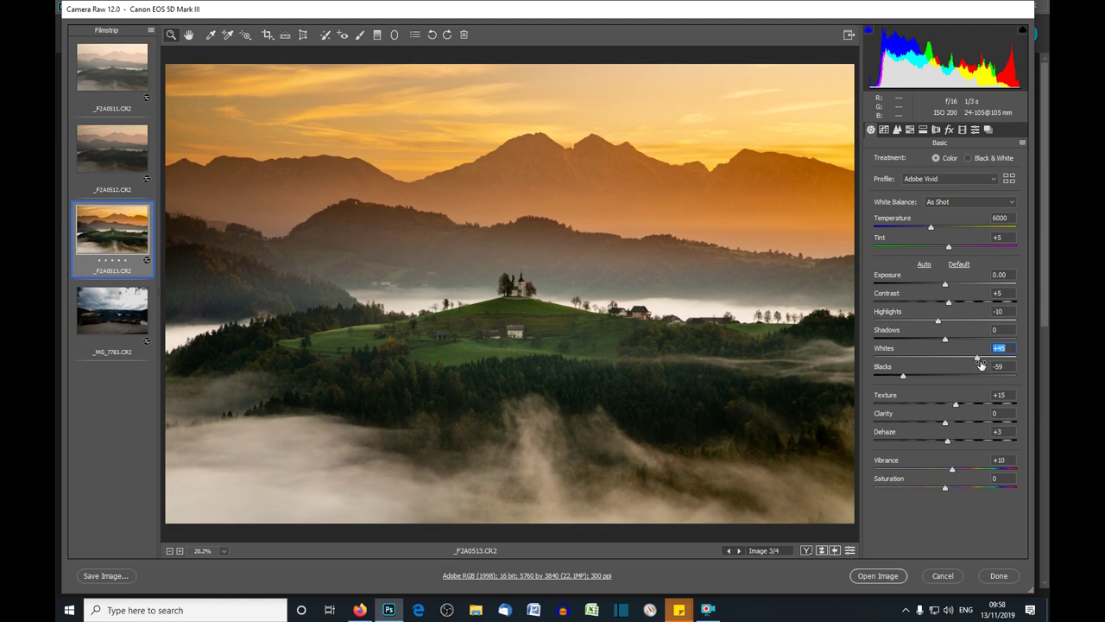
left_click_drag(980, 364, 987, 362)
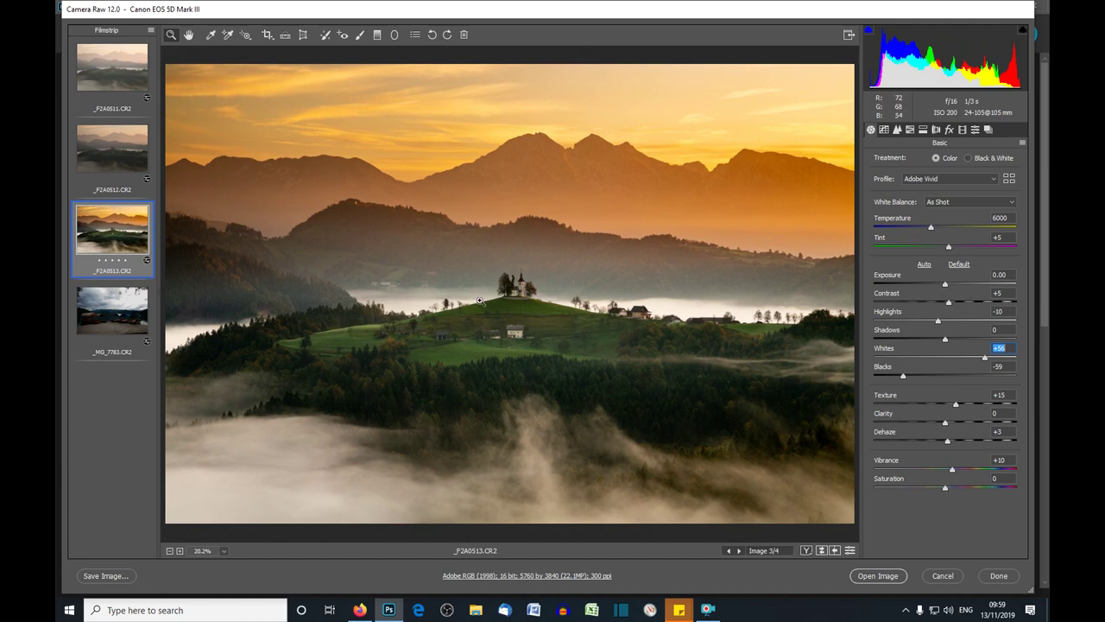
Open the edited _F2A0513.CR2 in Photoshop and show the Image > Adjustments list
left_click(881, 576)
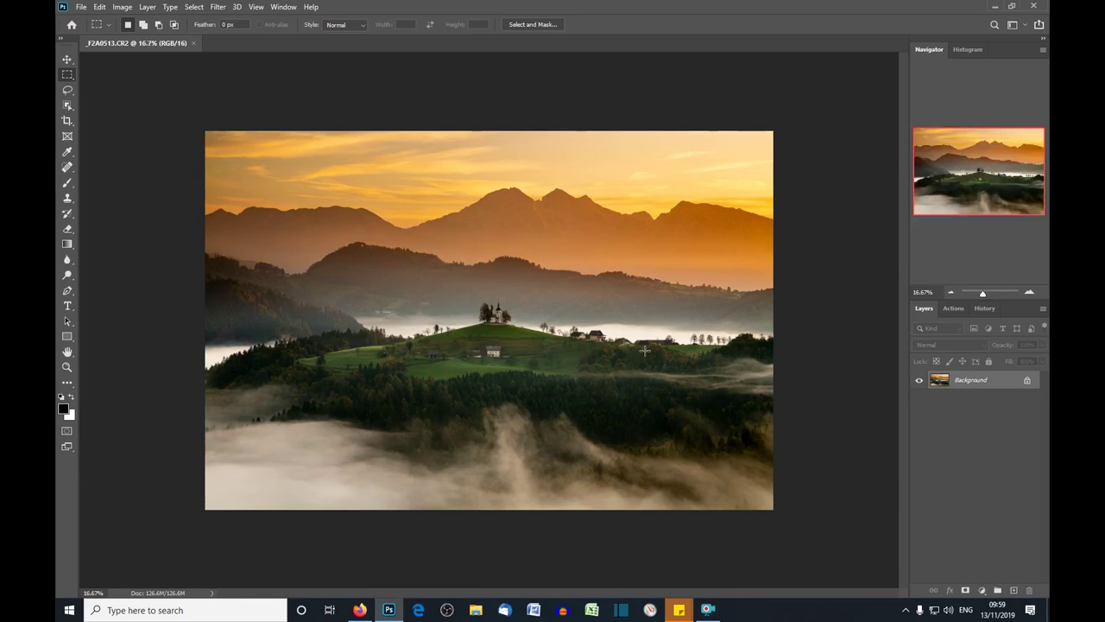
left_click(123, 11)
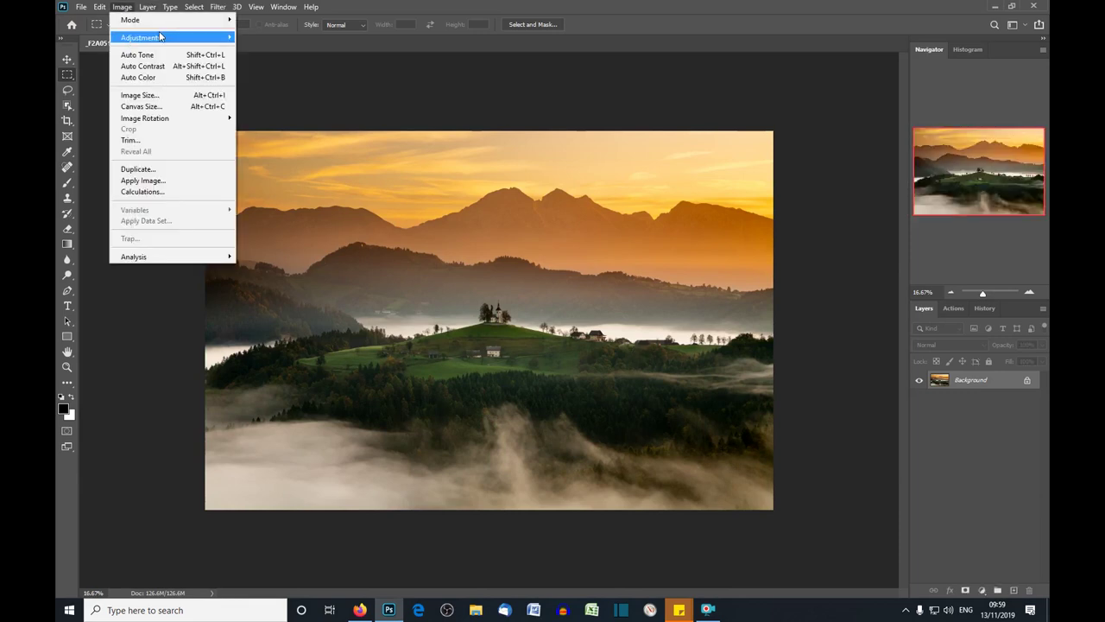
mouse_move(162, 38)
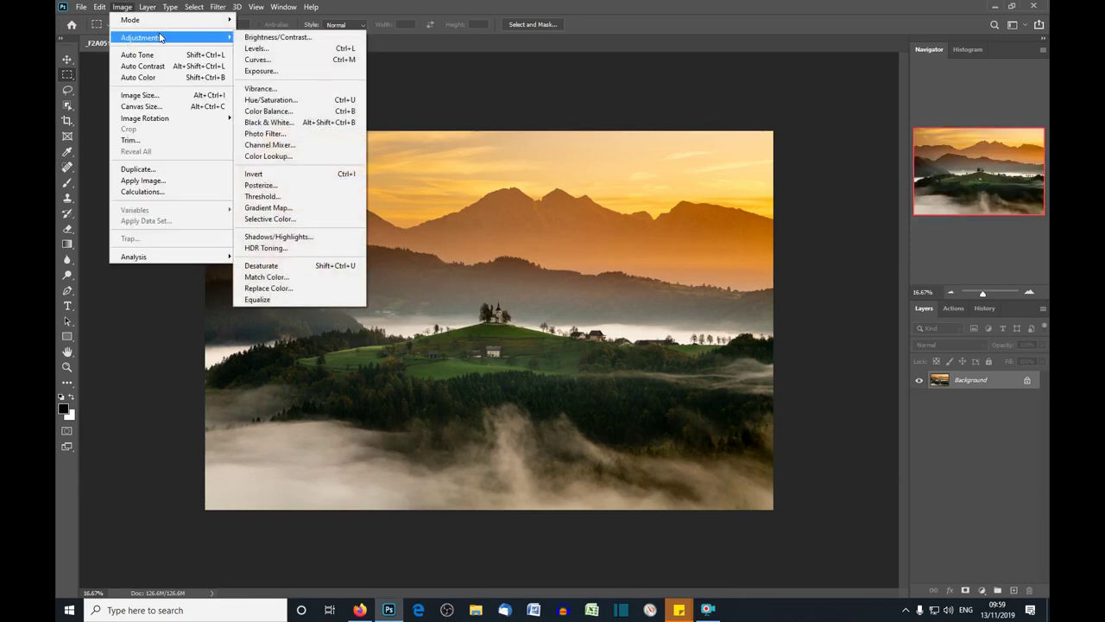
Start a Shadows/Highlights adjustment with Highlights Amount set to 10%
left_click(348, 238)
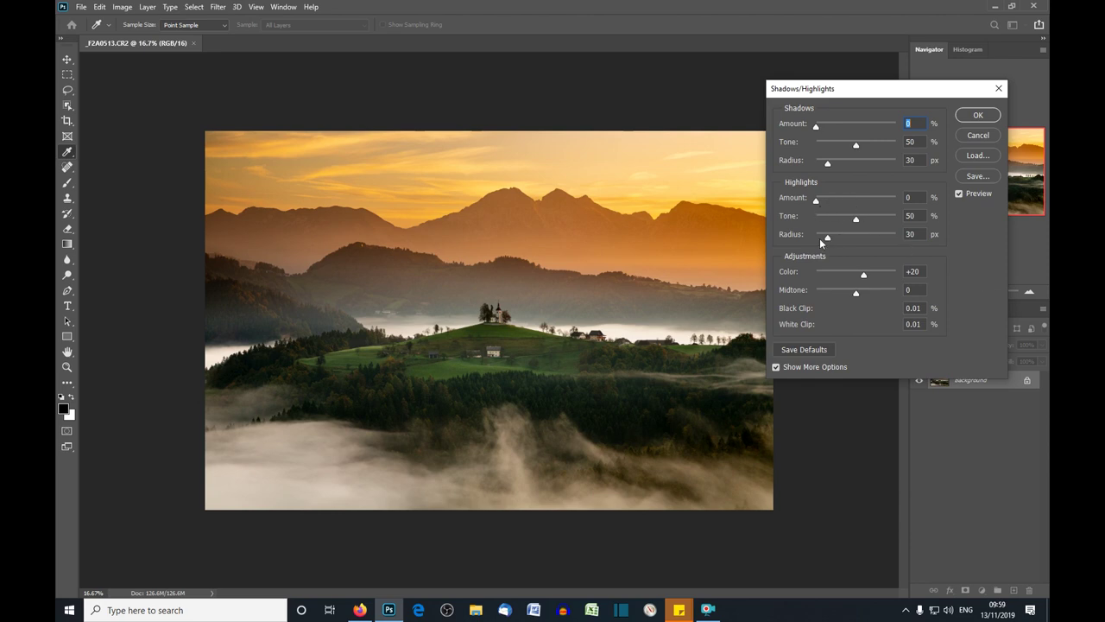
left_click(820, 201)
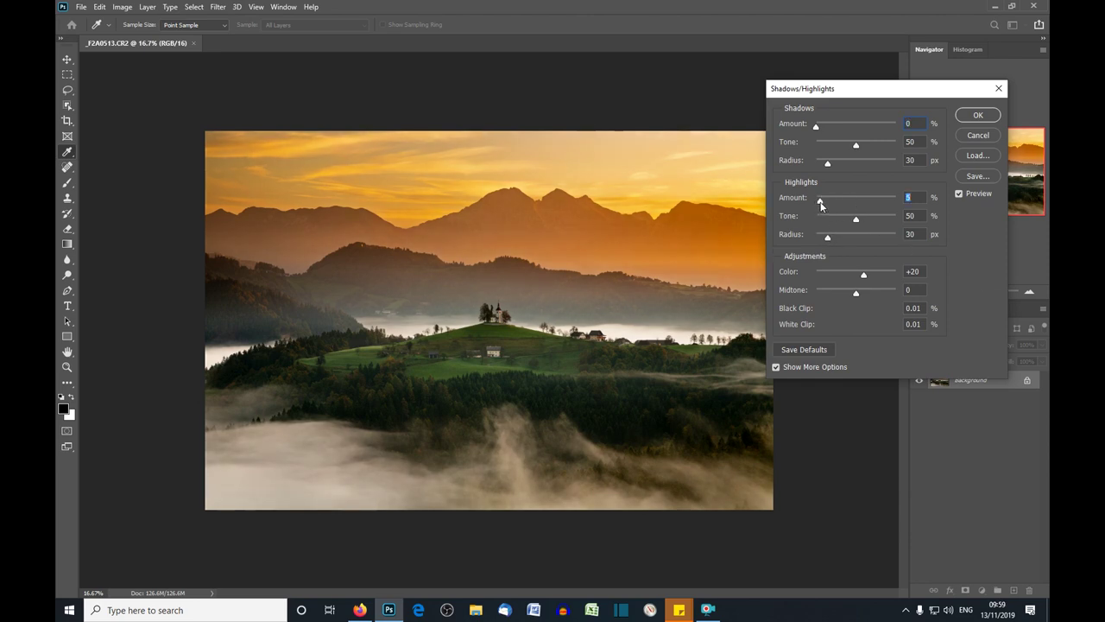
left_click_drag(820, 205, 879, 238)
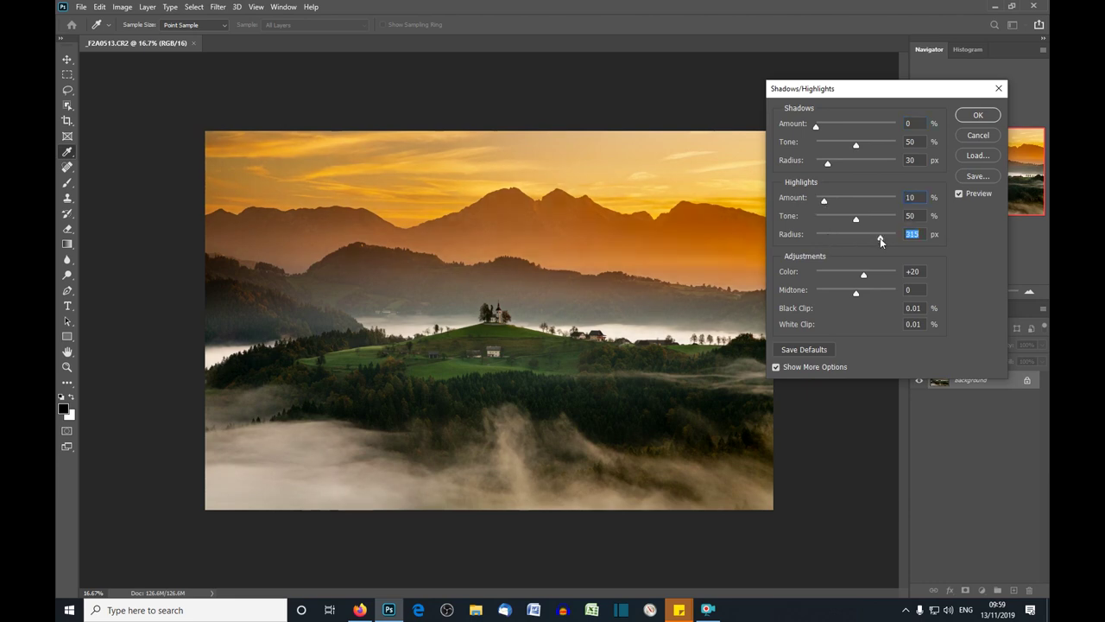
Compare the preview on and off, set Highlights Radius to 202 px, and apply
left_click(967, 196)
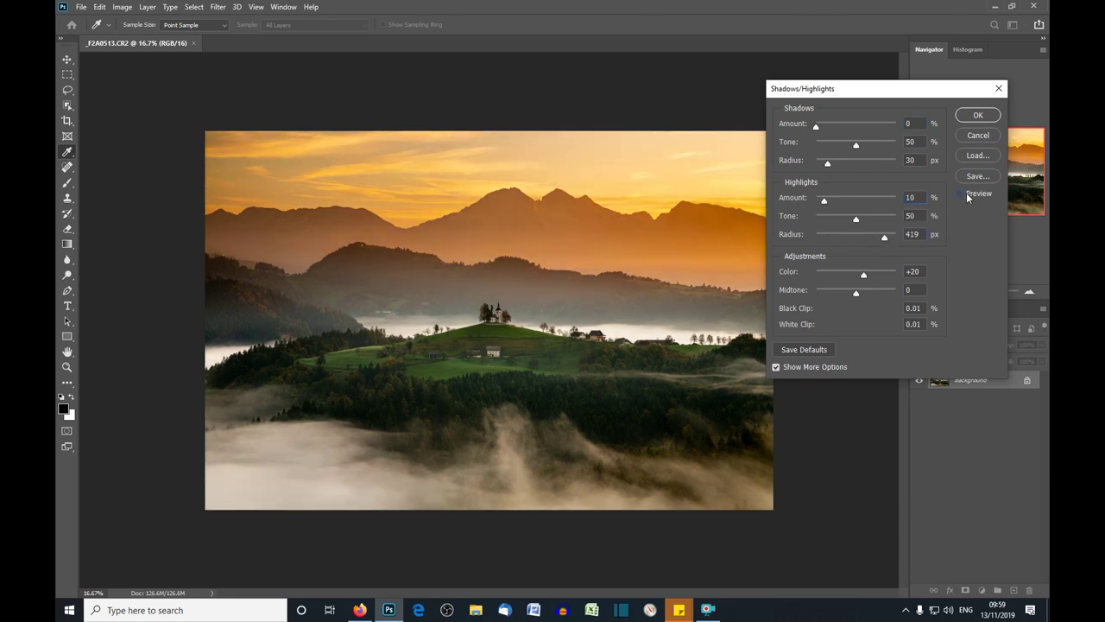
left_click(968, 197)
left_click(968, 197)
left_click(968, 197)
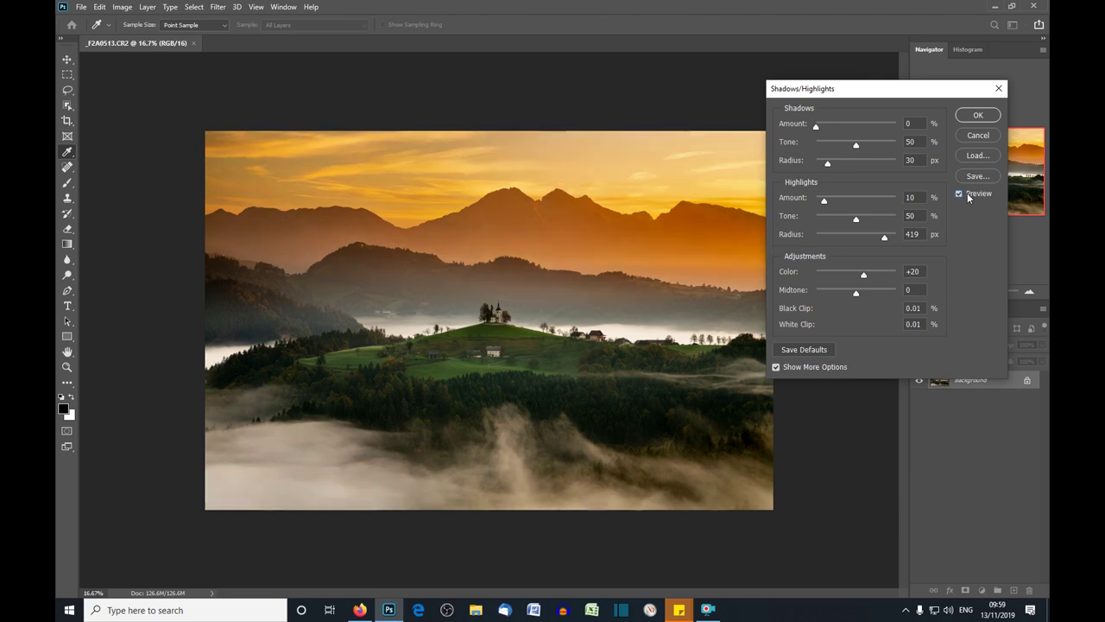
left_click(968, 196)
left_click(968, 197)
left_click(967, 197)
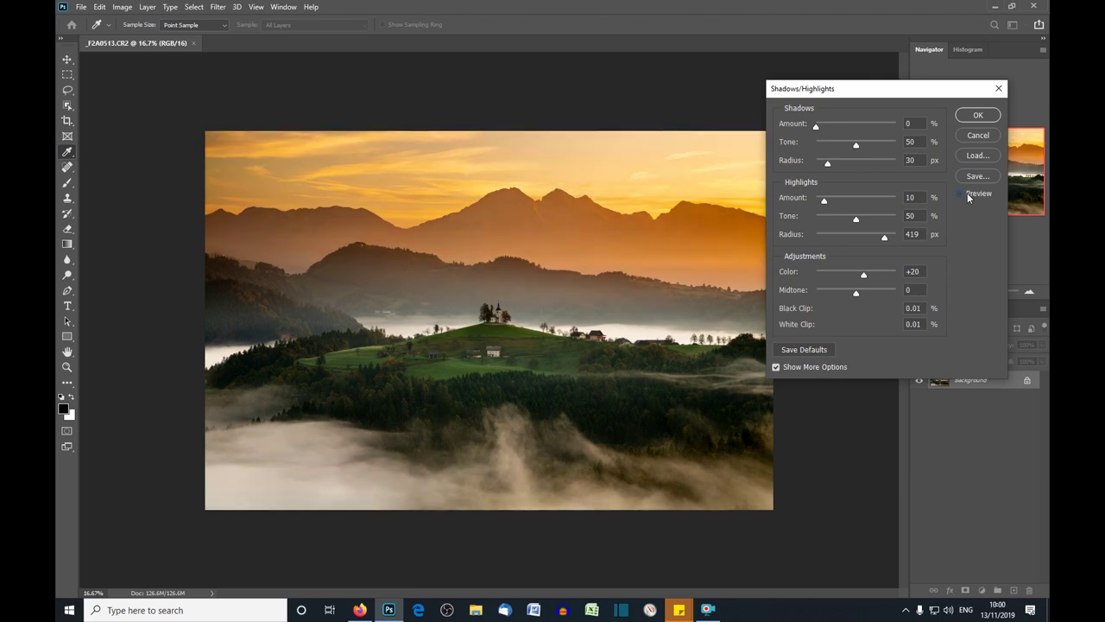
left_click(968, 197)
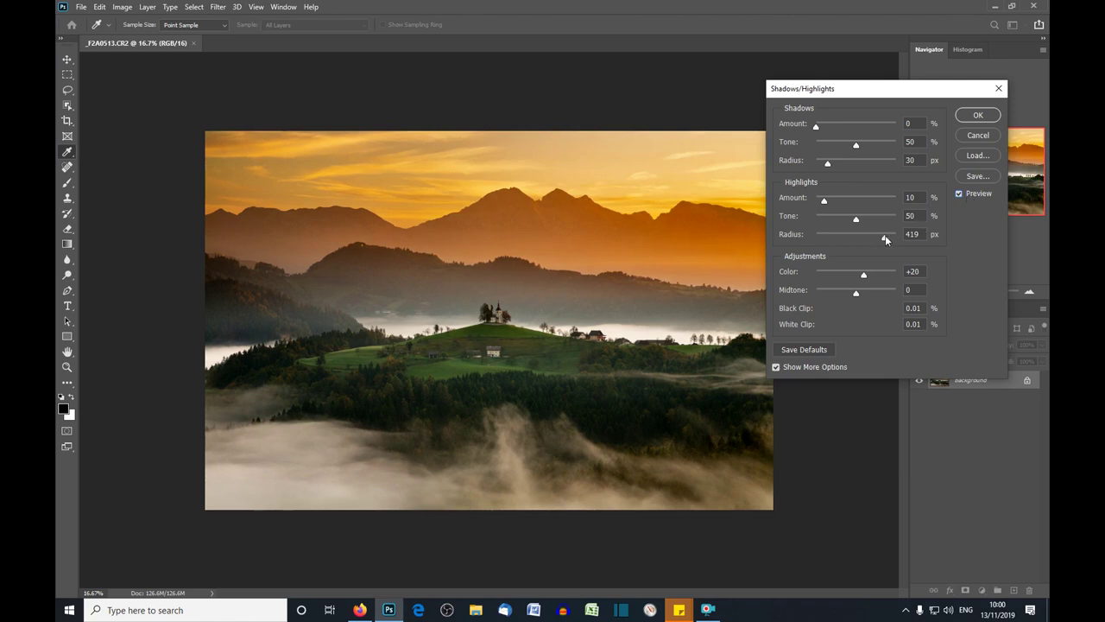
left_click_drag(885, 239, 882, 240)
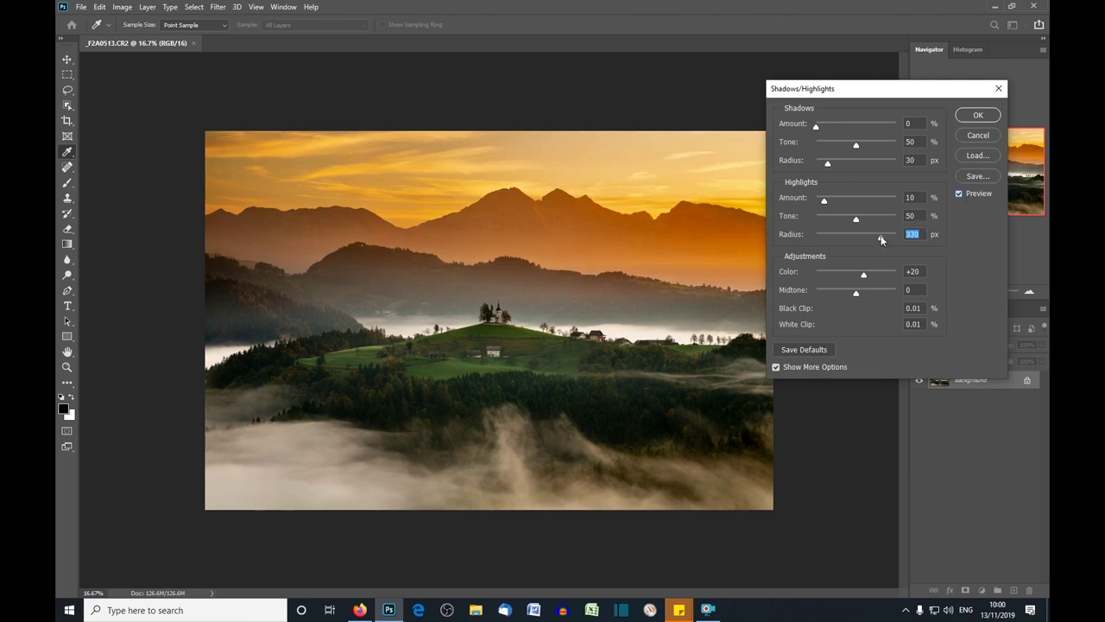
left_click(976, 117)
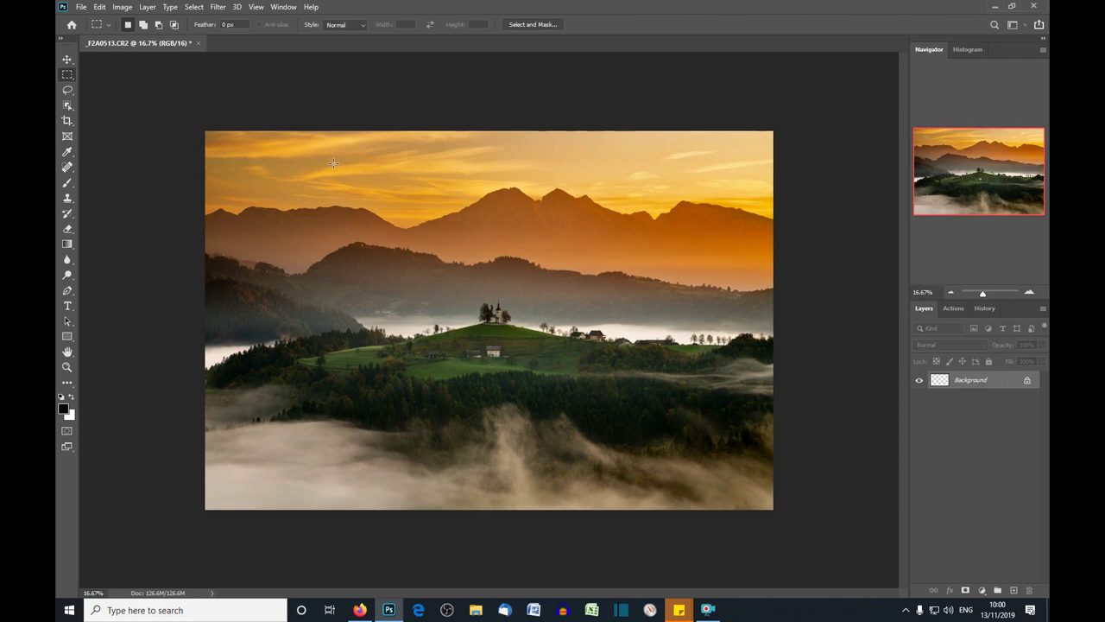
Apply a gentle RGB Curves S-curve with points at 66→62 and 191→194
left_click(124, 8)
mouse_move(155, 35)
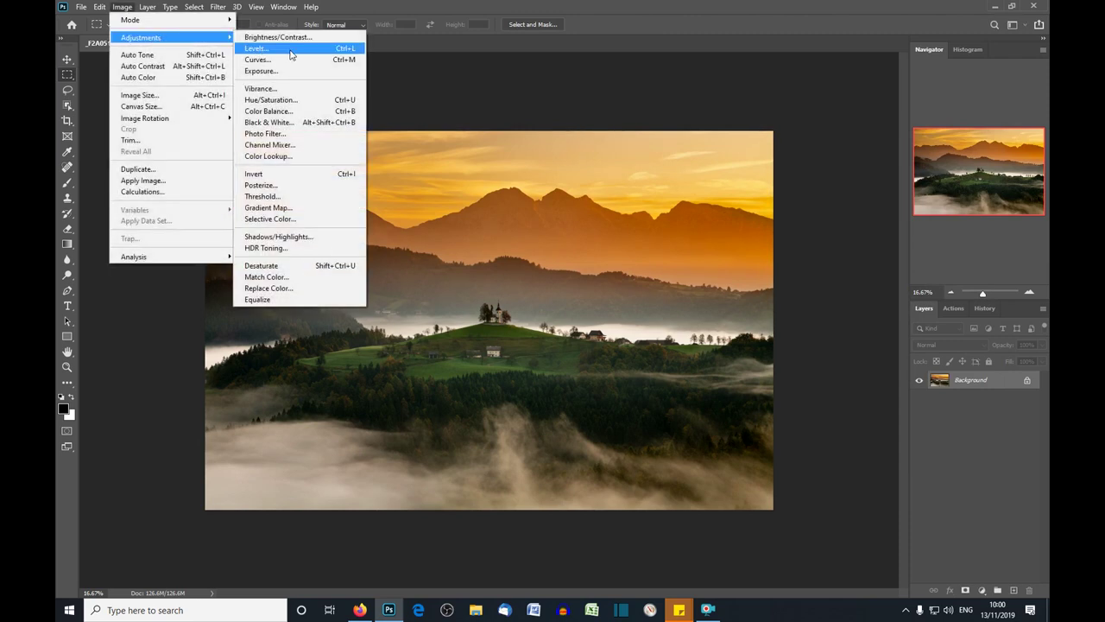
left_click(301, 59)
left_click_drag(765, 61, 879, 48)
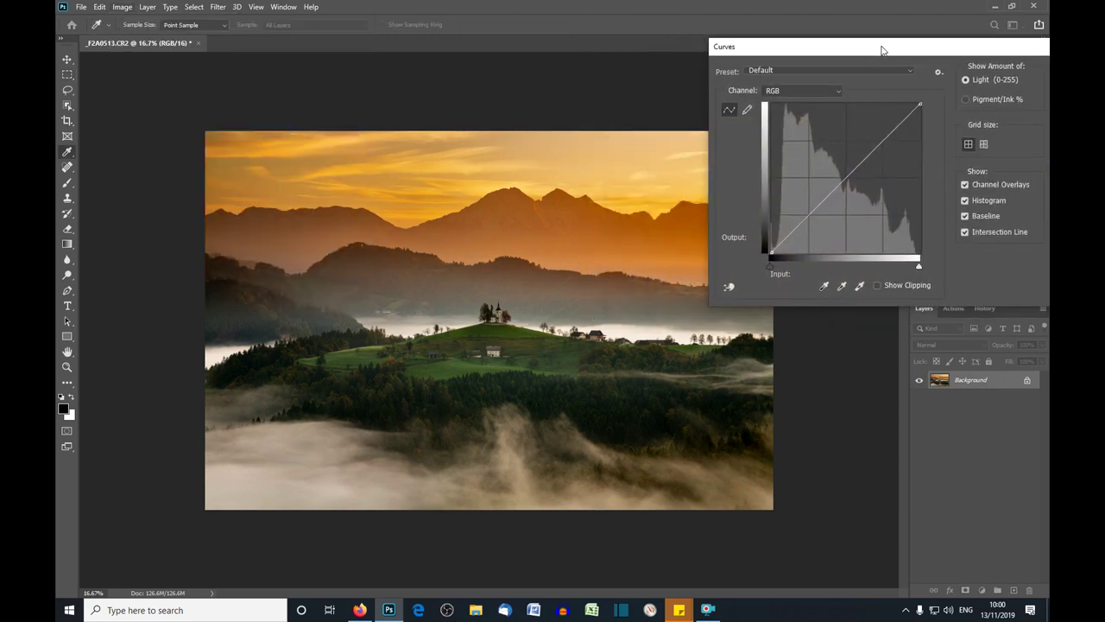
left_click(805, 216)
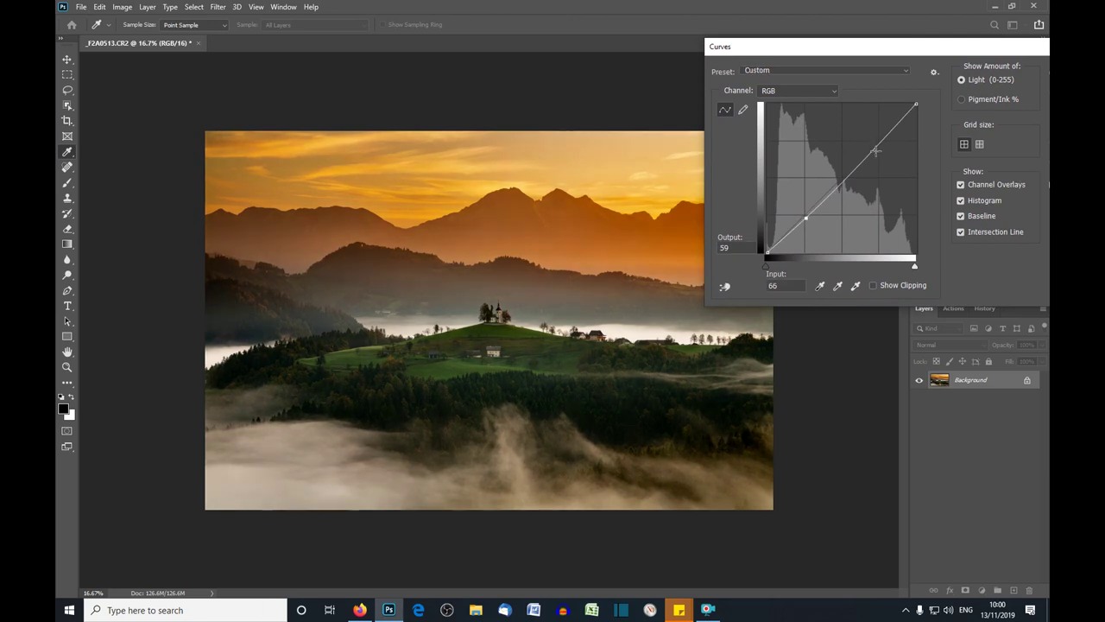
left_click_drag(878, 141, 877, 138)
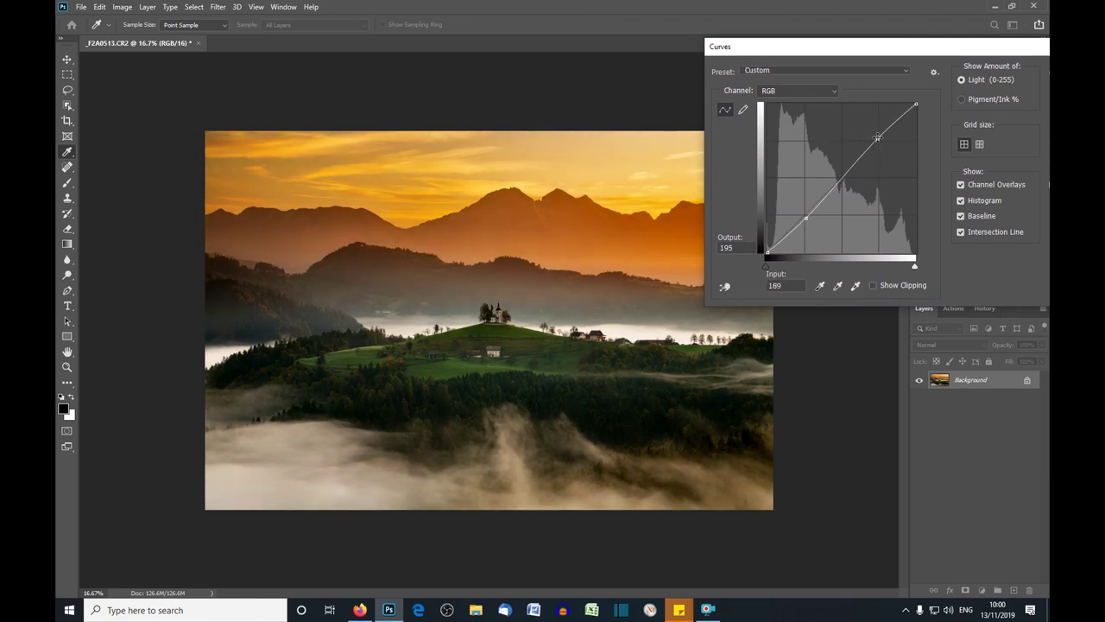
left_click_drag(902, 47, 840, 28)
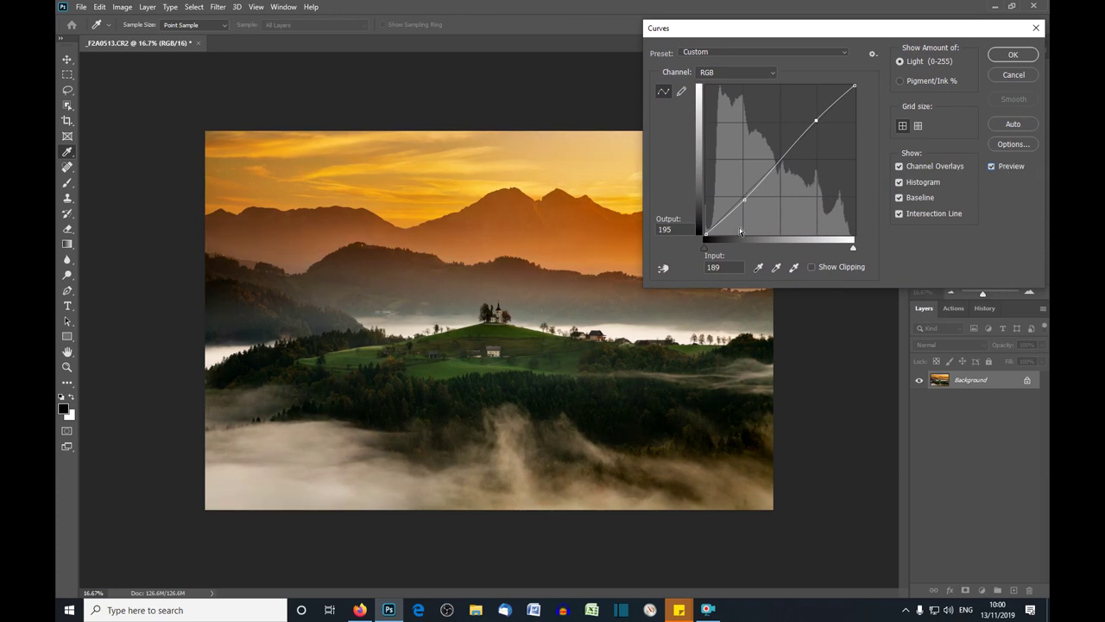
left_click_drag(744, 198, 744, 197)
left_click(816, 119)
left_click_drag(816, 119, 817, 120)
left_click(1012, 54)
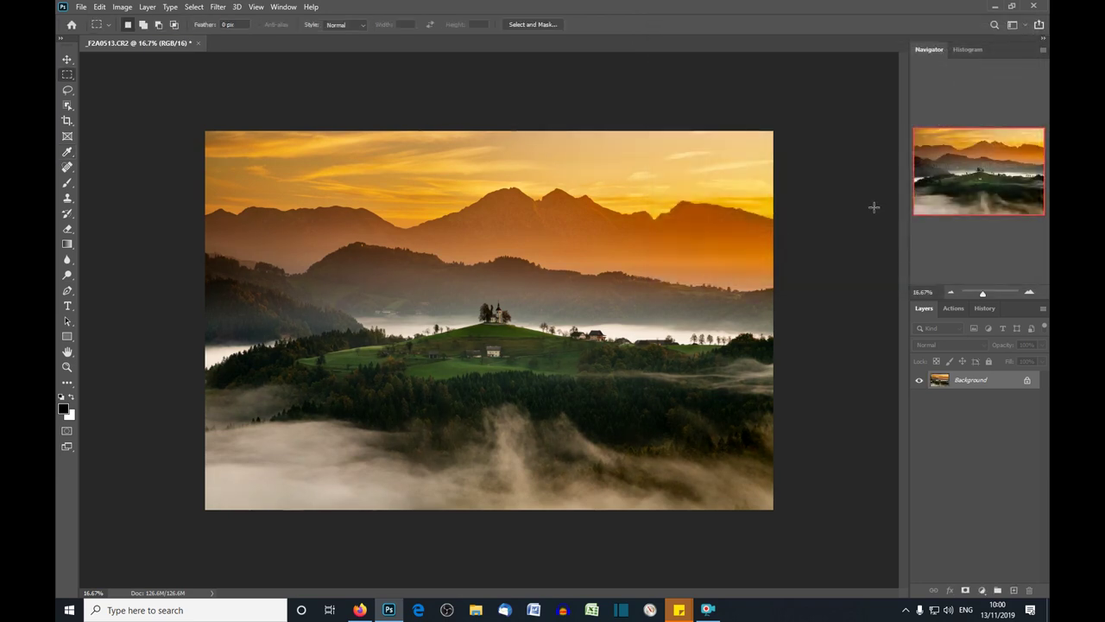